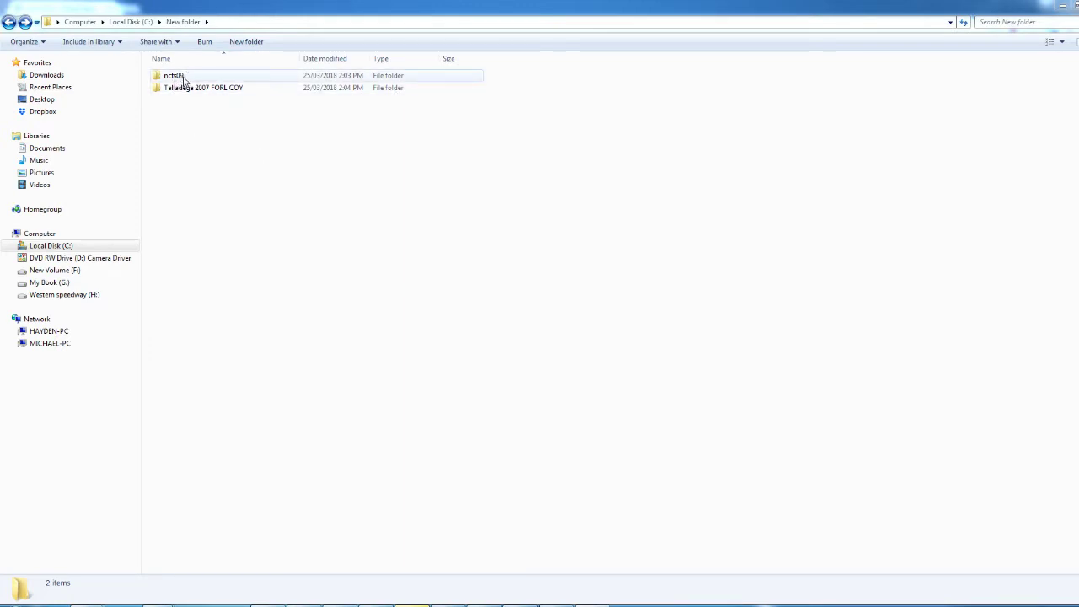
# Step: Copy the ncts09 folder from New folder on the C: drive
pyautogui.click(218, 80)
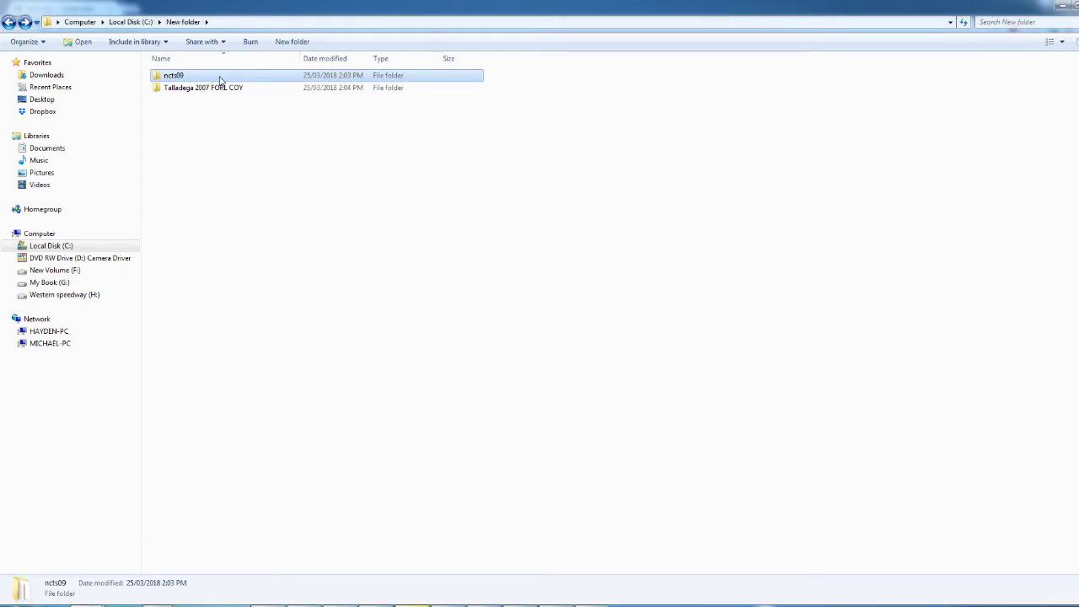
pyautogui.rightClick(219, 80)
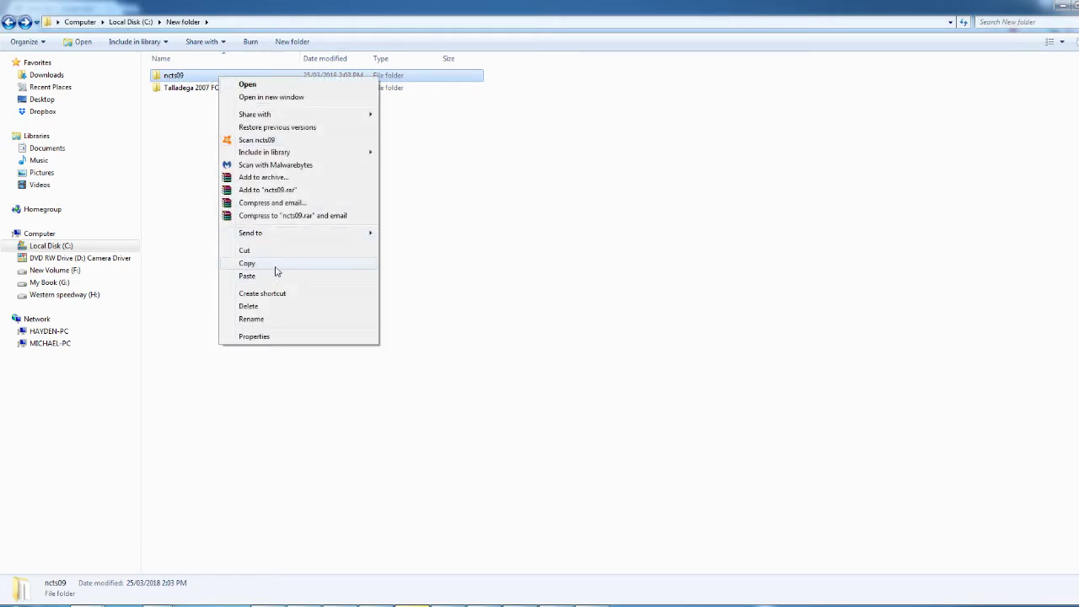
pyautogui.click(247, 263)
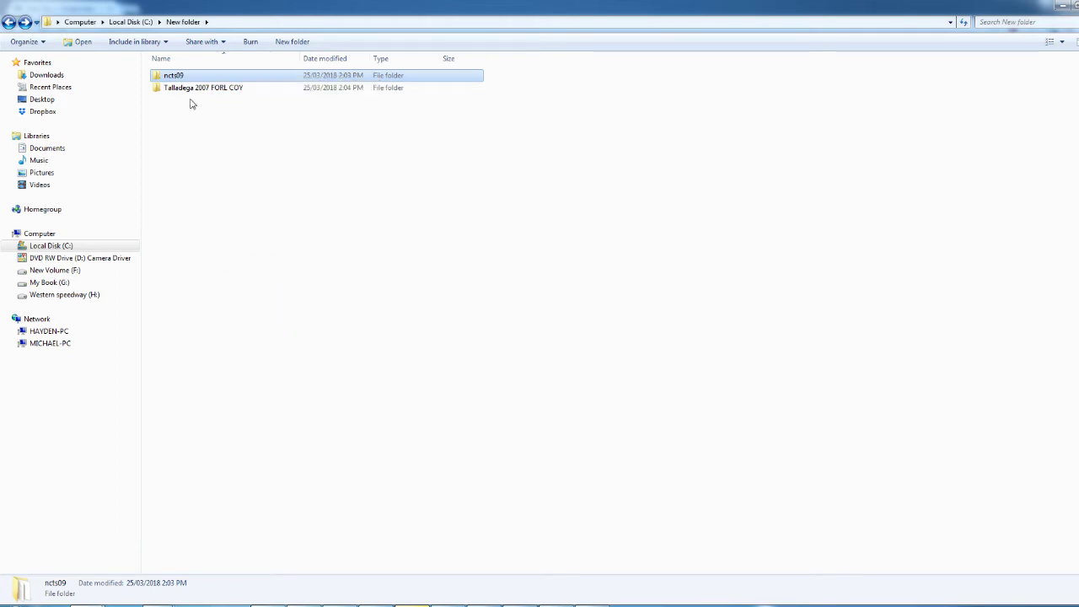
# Step: Switch to the Papyrus folder window and open the series folder inside NASCAR Racing 2003 Season
pyautogui.click(203, 601)
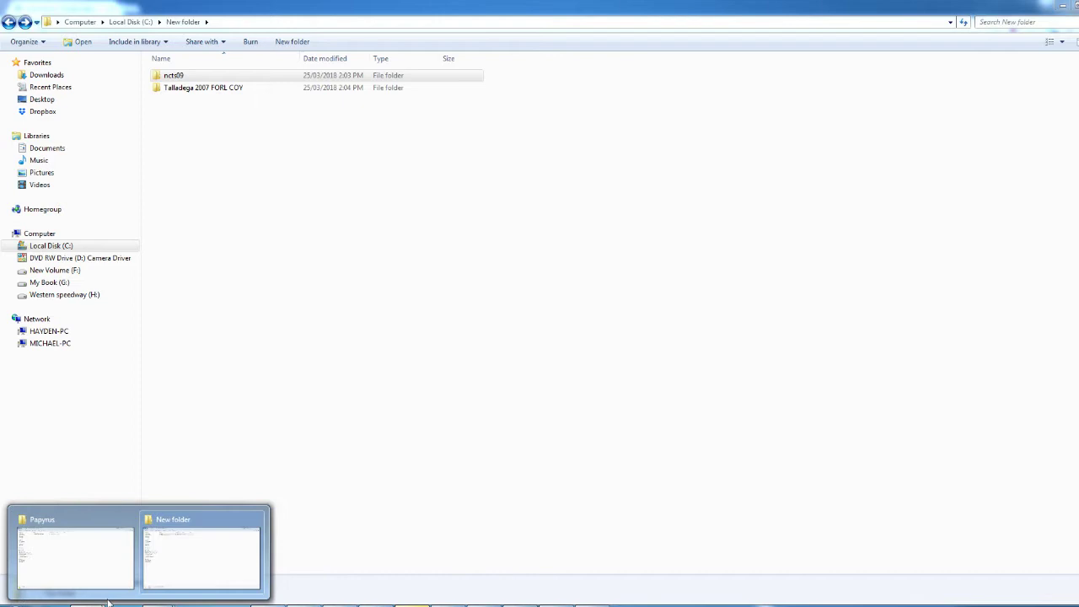
pyautogui.click(119, 578)
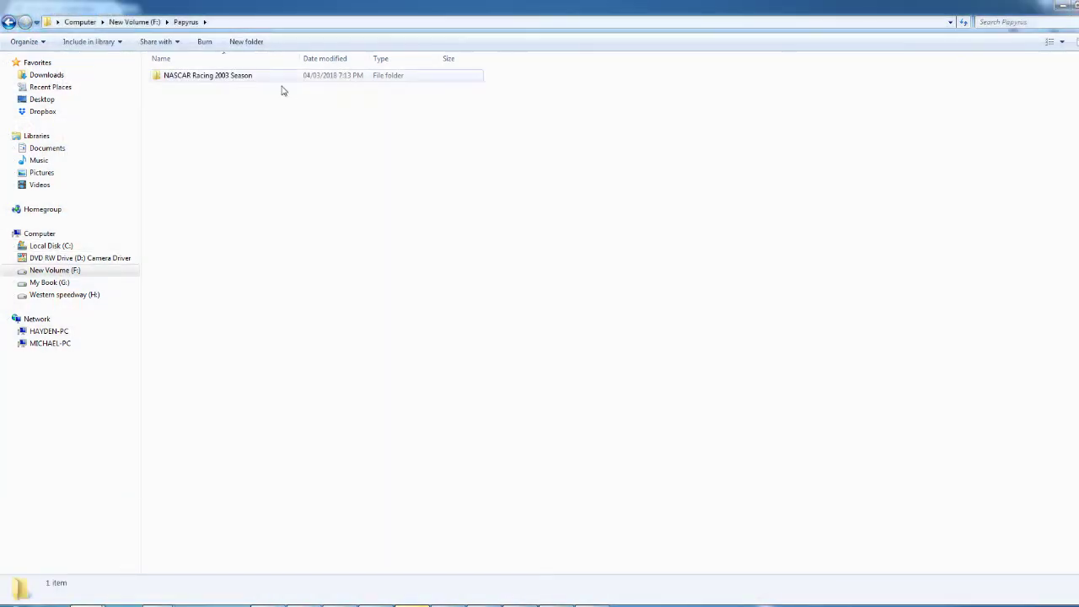
pyautogui.click(235, 77)
pyautogui.doubleClick(234, 78)
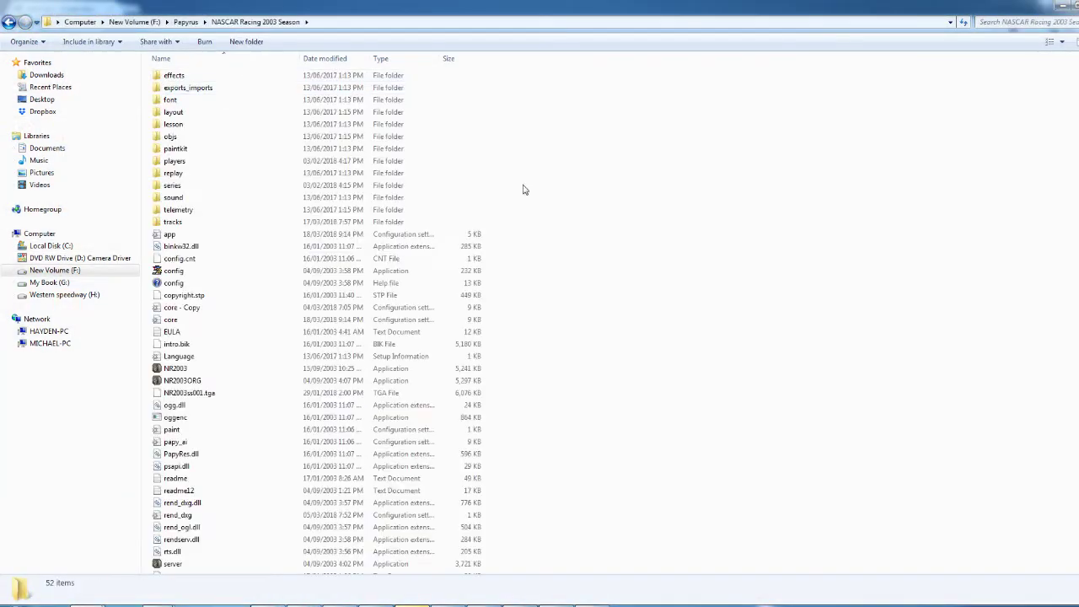
pyautogui.doubleClick(184, 187)
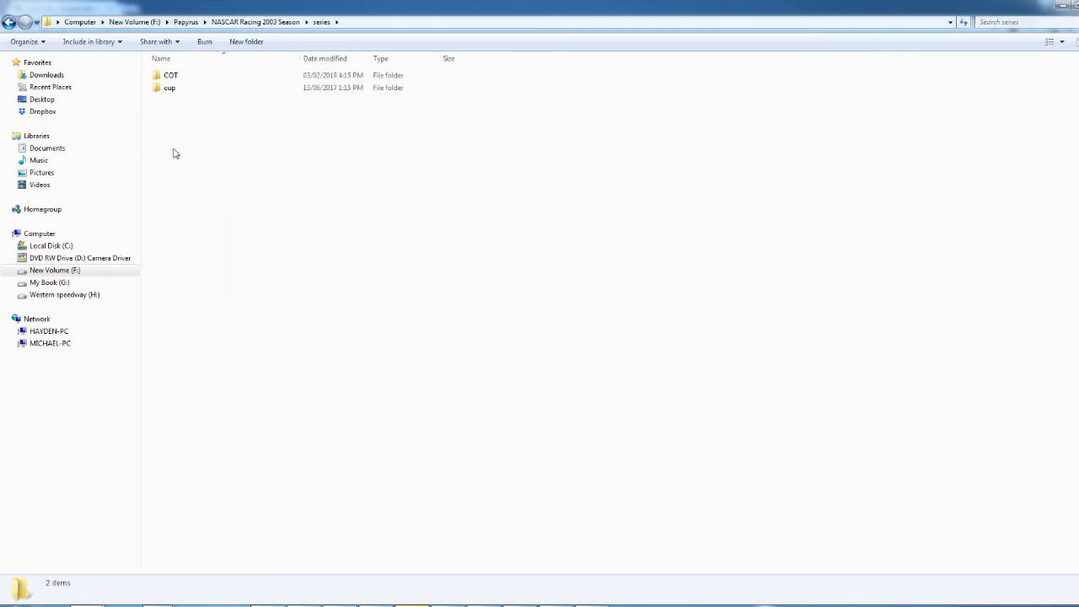
# Step: Paste the copied ncts09 folder into the series folder alongside COT and cup
pyautogui.moveTo(461, 102); pyautogui.dragTo(179, 101)
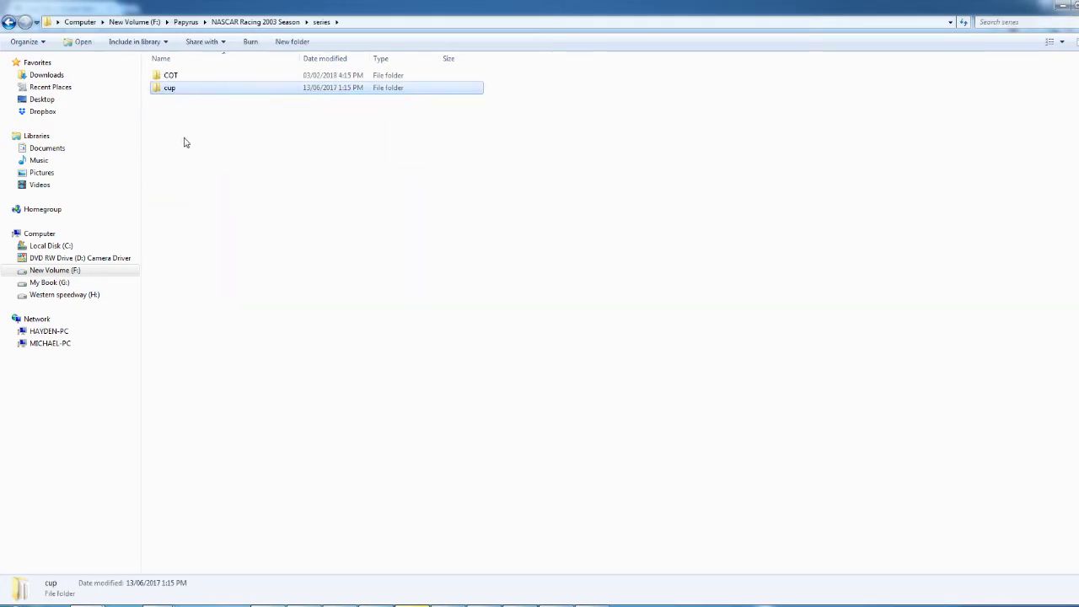
pyautogui.click(216, 175)
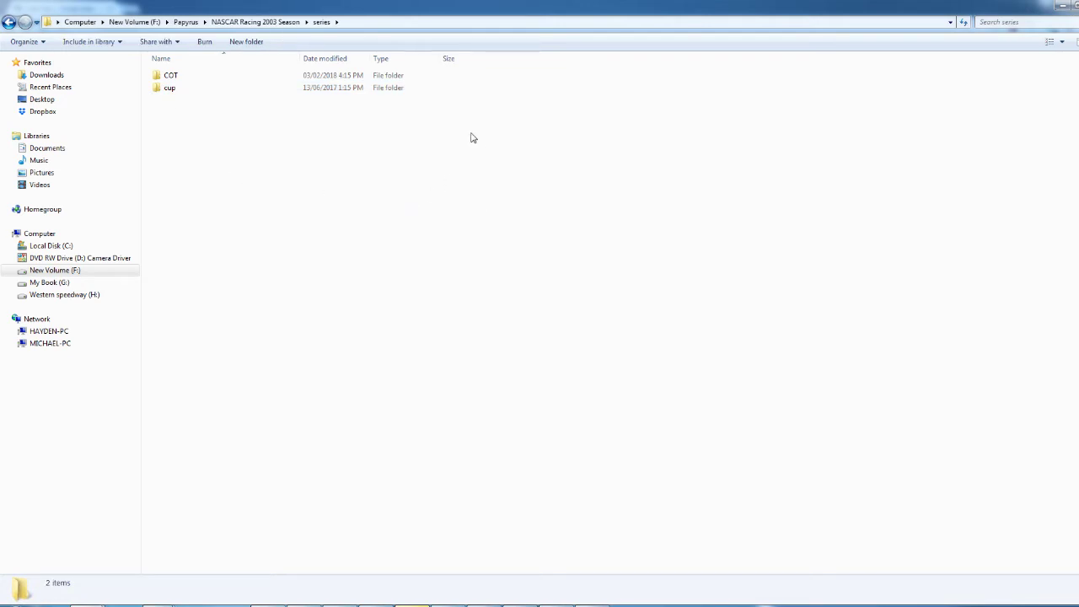
pyautogui.rightClick(384, 206)
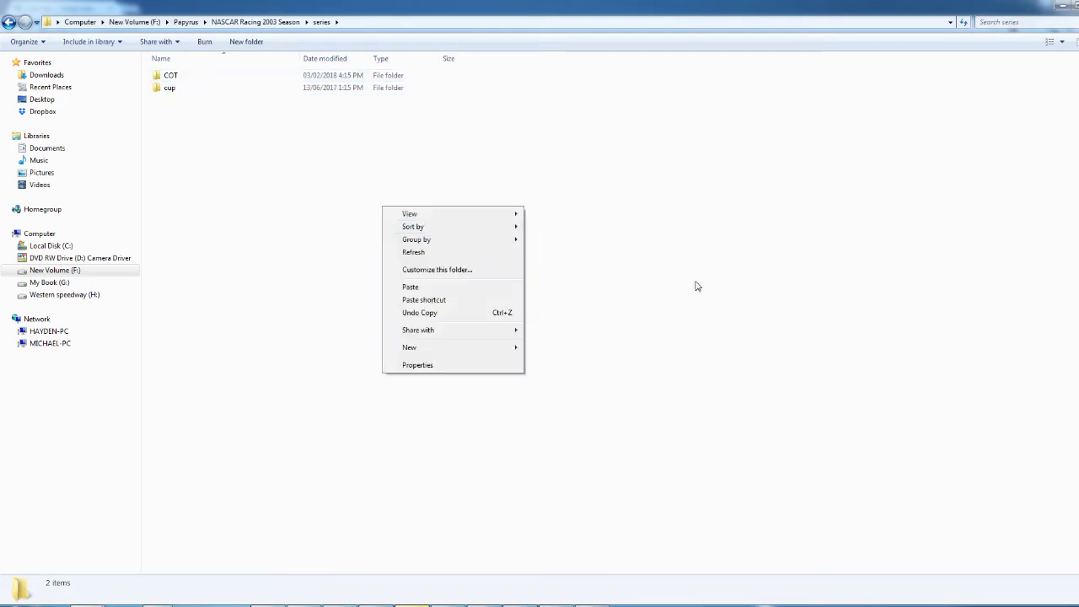
pyautogui.click(448, 288)
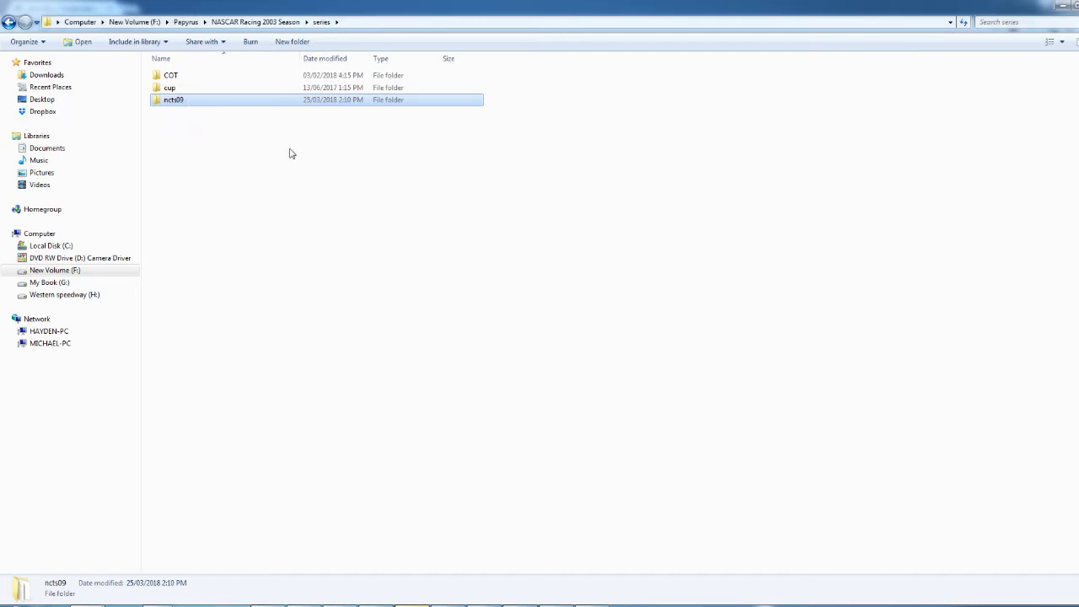
pyautogui.click(236, 134)
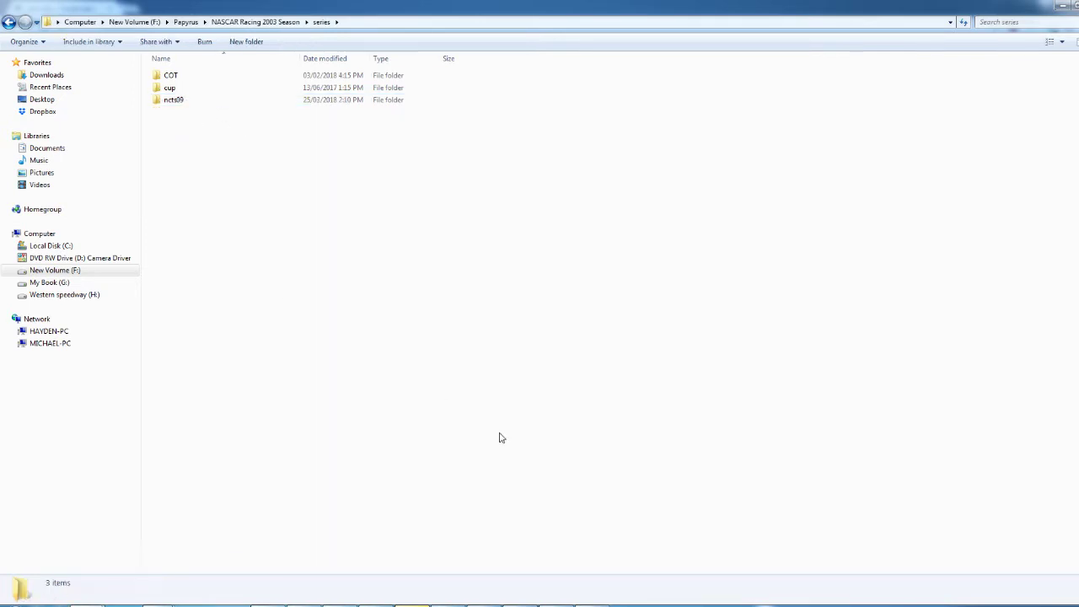
# Step: Launch NASCAR Racing 2003 Season and set the active series to NCTS 2009 v1.1
pyautogui.press('super')
pyautogui.click(33, 211)
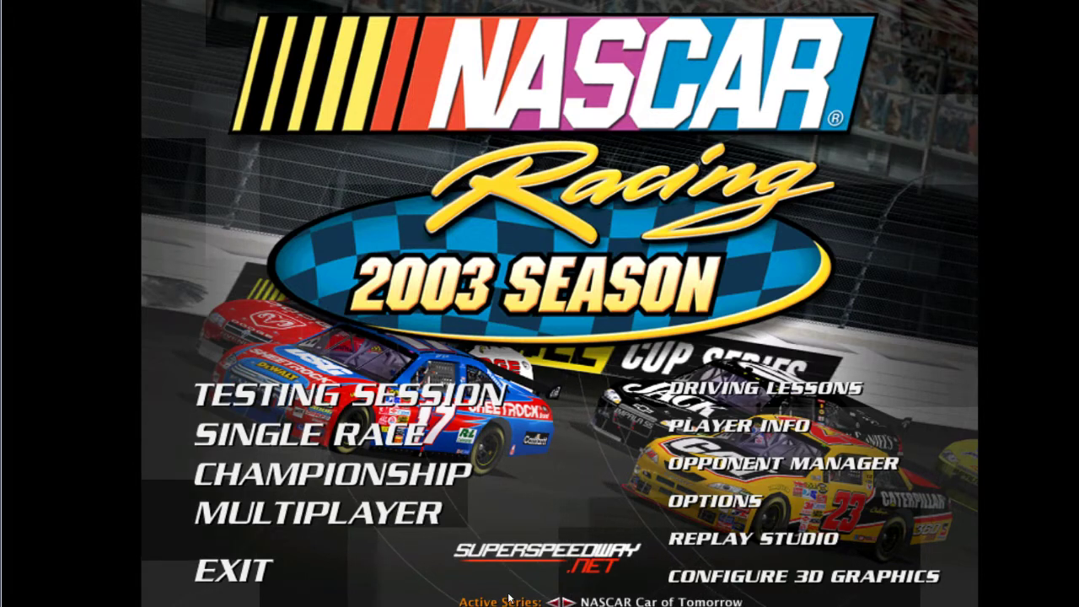
pyautogui.click(549, 600)
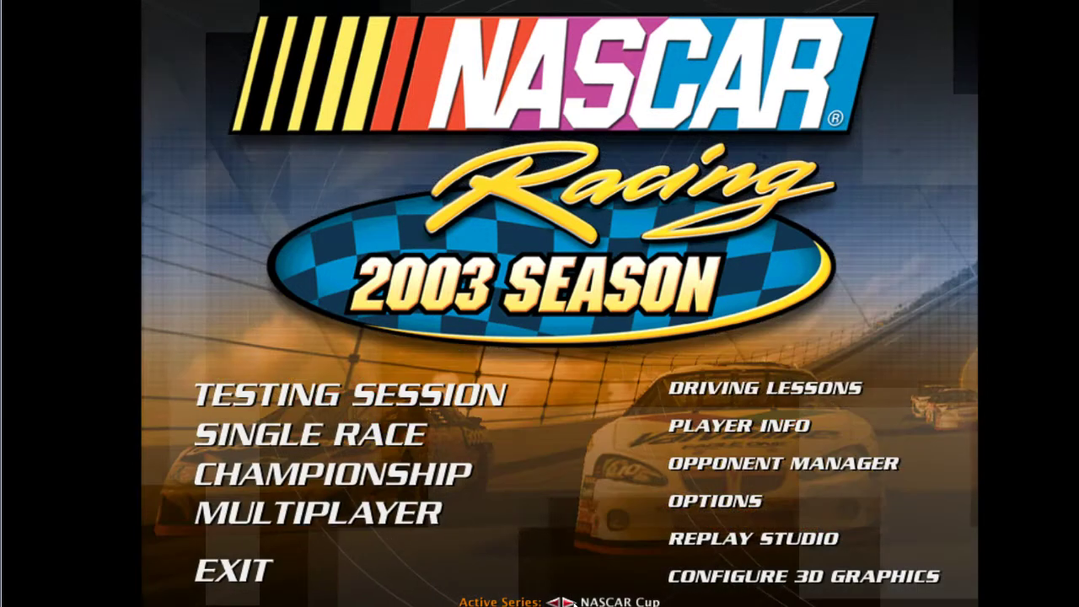
pyautogui.click(550, 600)
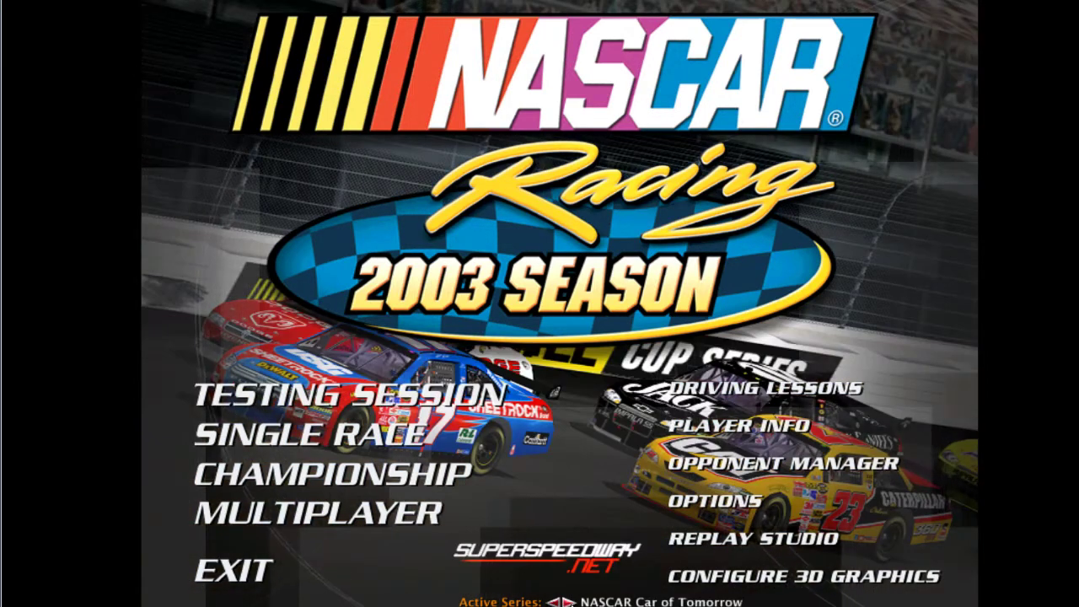
pyautogui.click(549, 600)
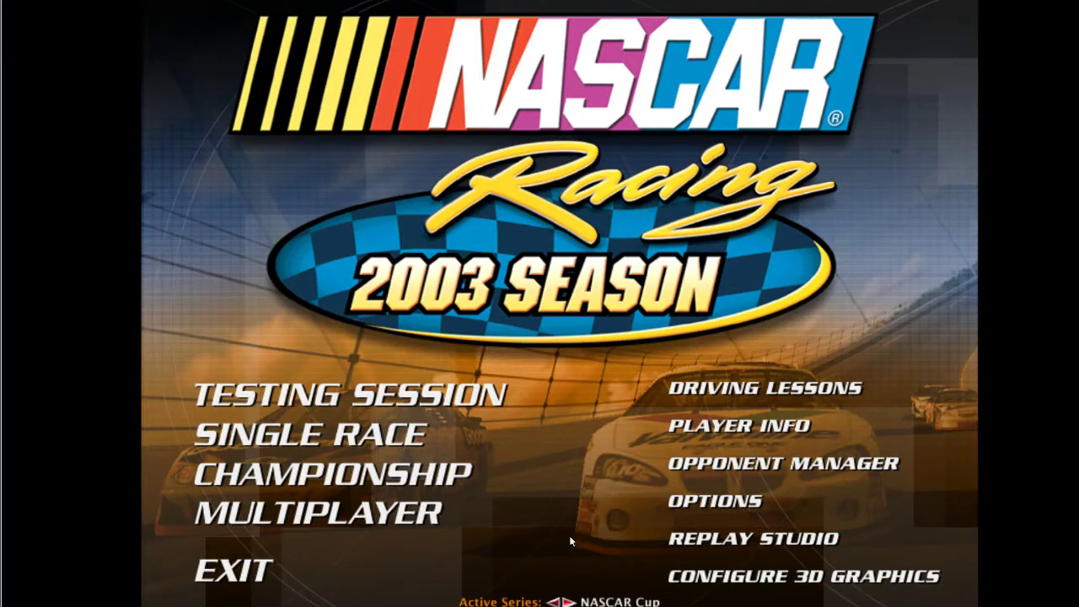
pyautogui.click(568, 601)
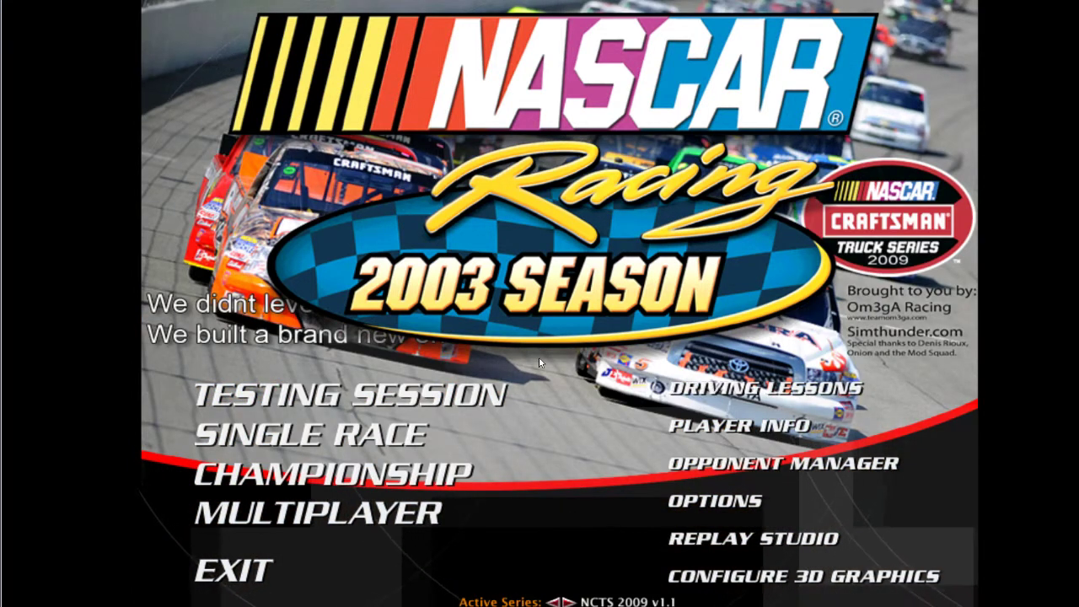
# Step: Open the player info and browse forward through the truck series' single-player cars, examining each paint scheme
pyautogui.click(740, 425)
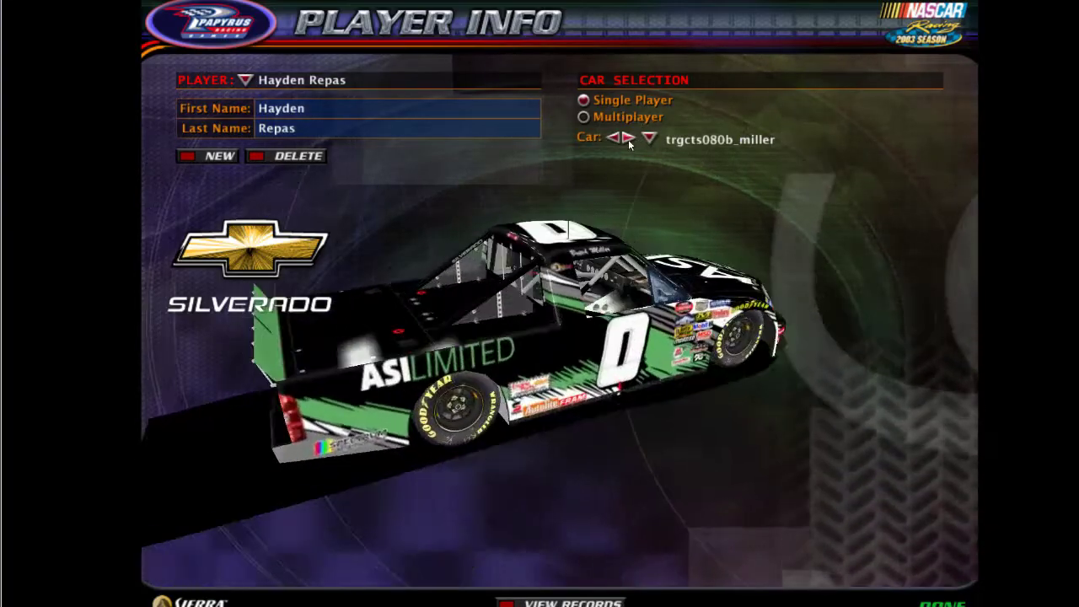
pyautogui.click(628, 137)
pyautogui.click(628, 137)
pyautogui.click(628, 137)
pyautogui.click(628, 137)
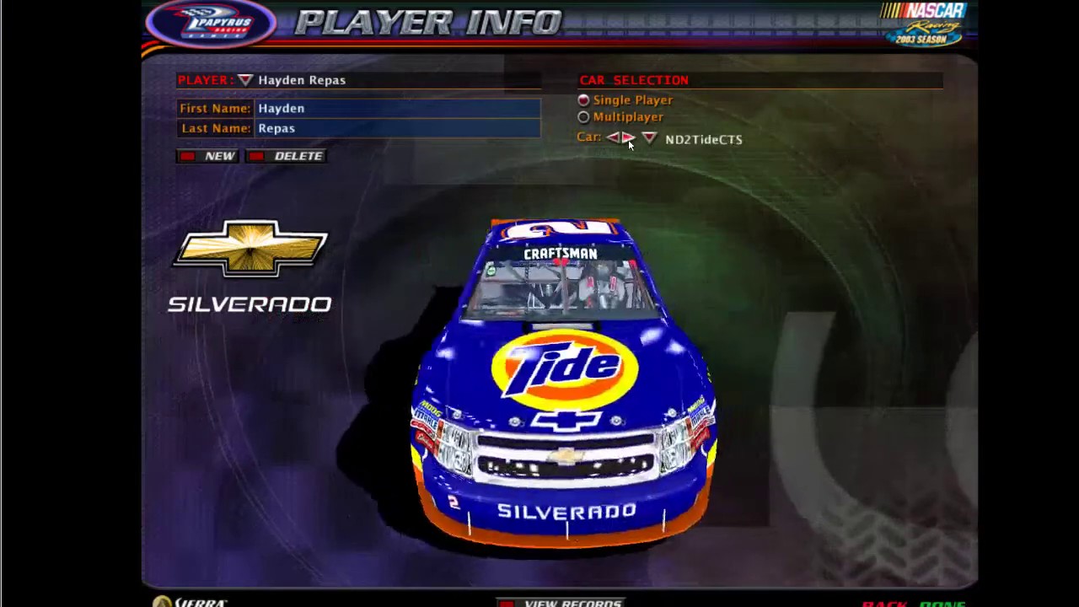
pyautogui.click(628, 137)
pyautogui.click(628, 138)
pyautogui.click(628, 138)
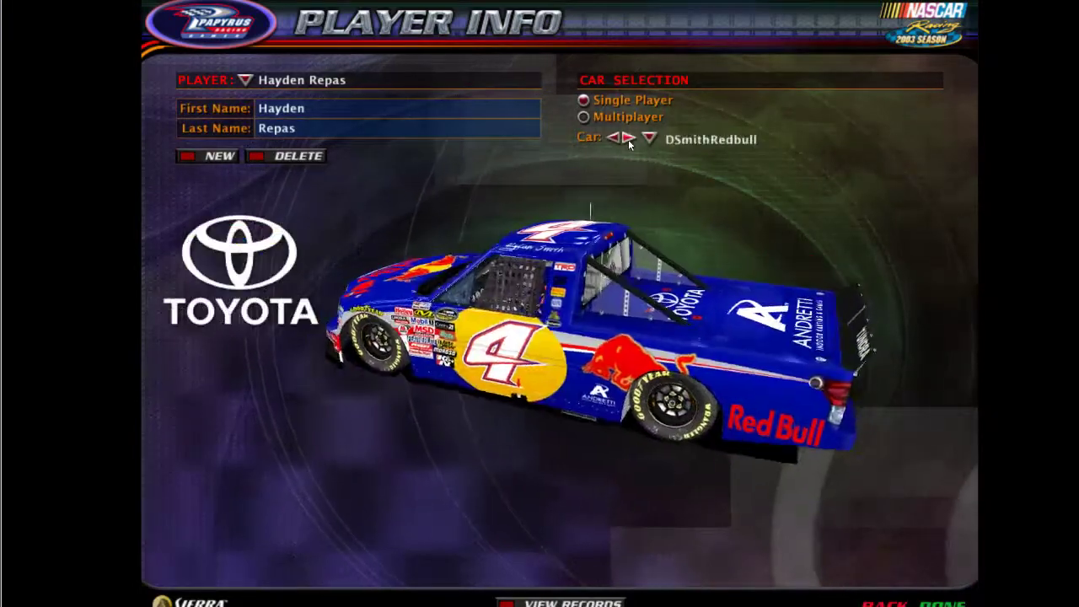
pyautogui.click(628, 137)
pyautogui.click(628, 137)
pyautogui.click(628, 137)
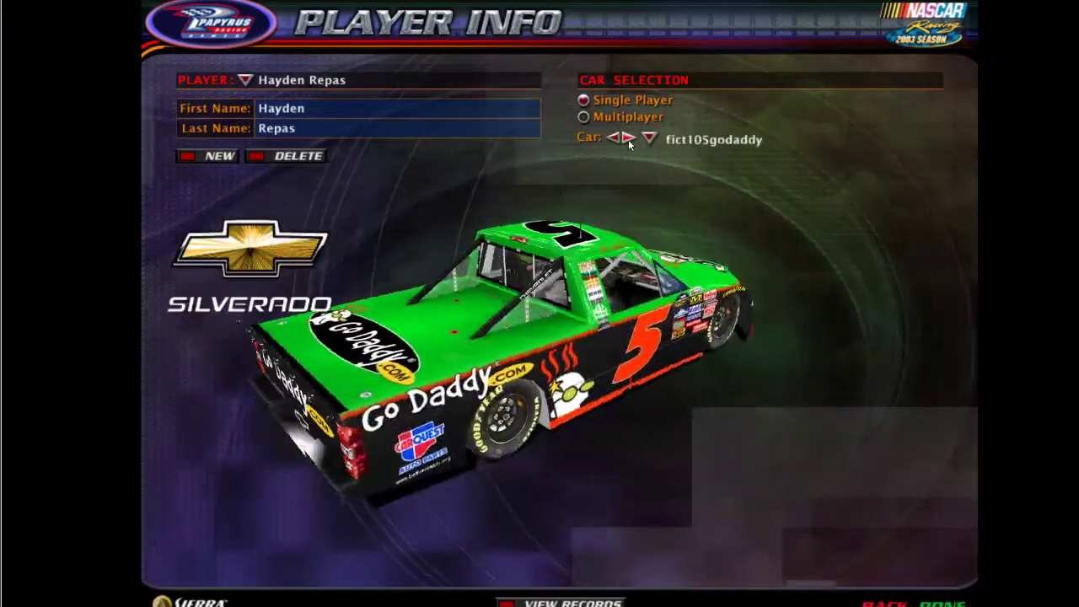
pyautogui.click(628, 138)
pyautogui.click(627, 138)
pyautogui.click(628, 137)
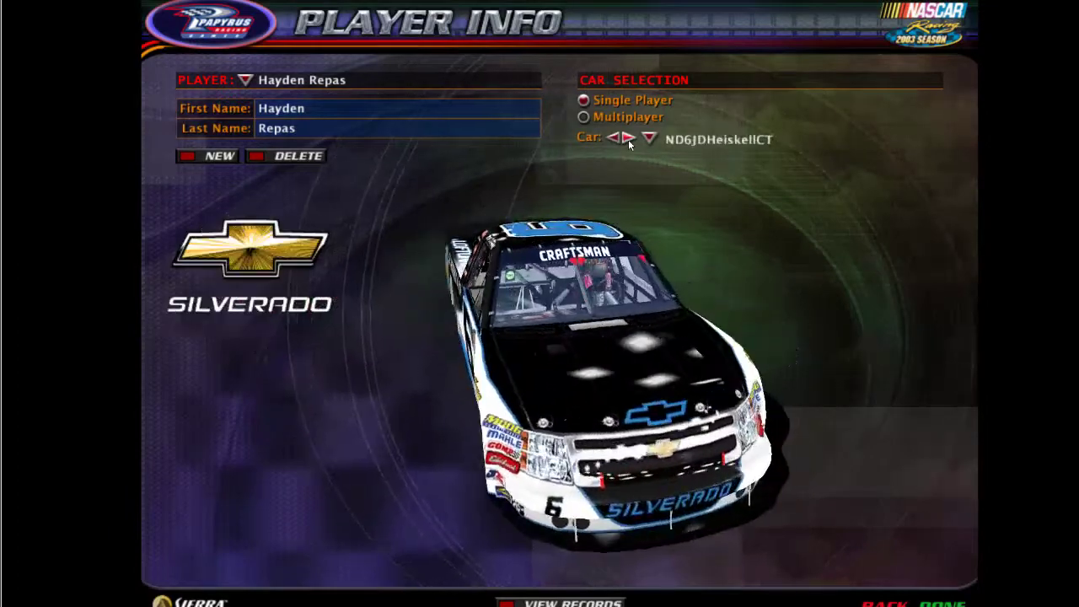
pyautogui.click(628, 137)
pyautogui.click(628, 138)
pyautogui.click(628, 137)
pyautogui.click(628, 137)
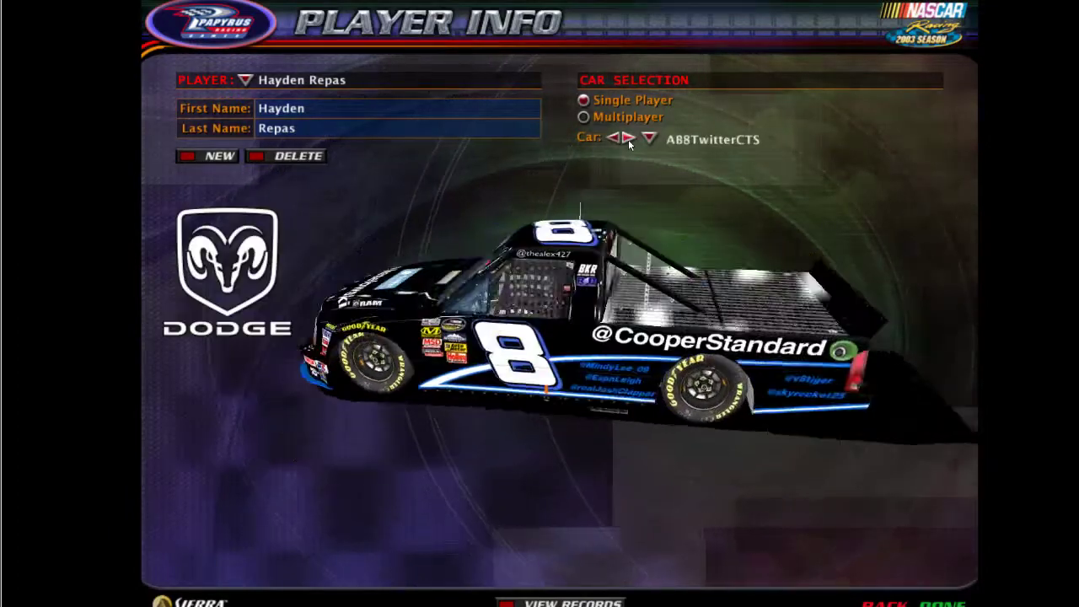
pyautogui.click(628, 138)
pyautogui.click(628, 138)
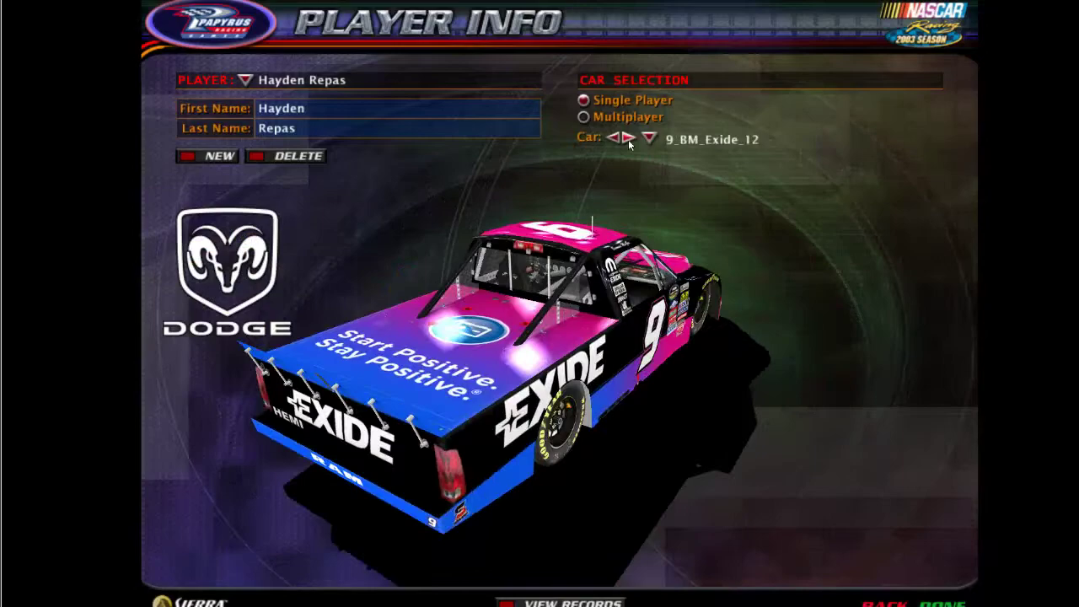
pyautogui.click(628, 139)
pyautogui.click(628, 139)
pyautogui.click(628, 139)
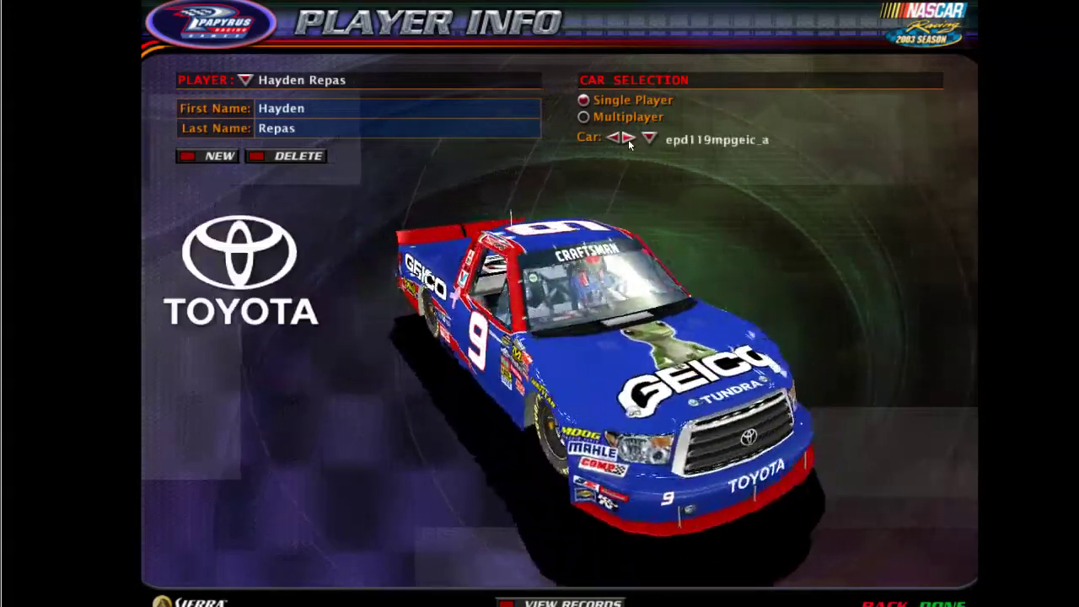
pyautogui.click(627, 139)
pyautogui.click(626, 139)
pyautogui.click(626, 139)
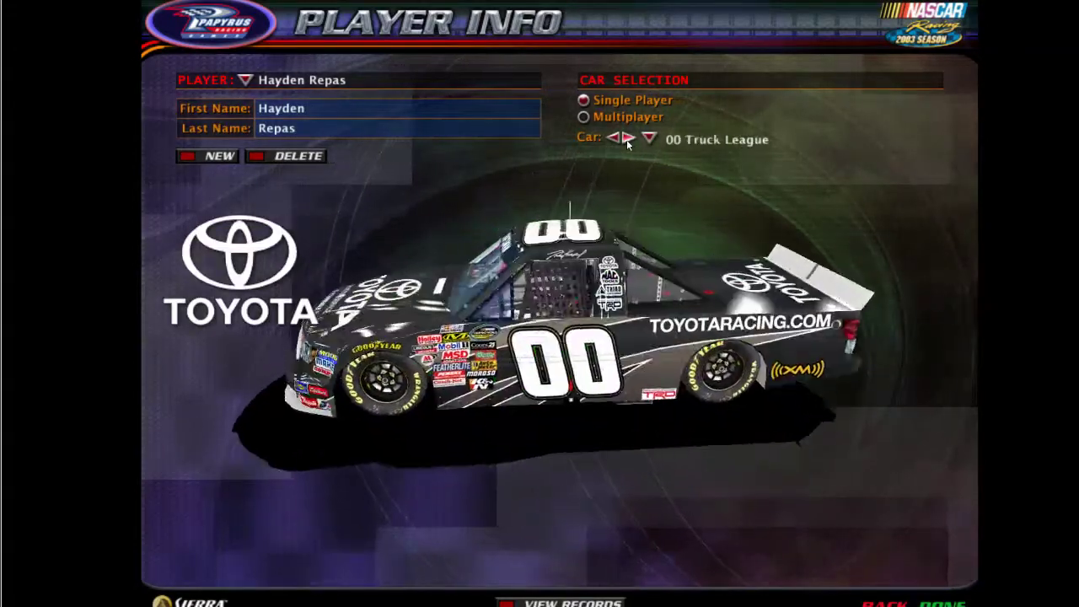
pyautogui.click(626, 139)
pyautogui.click(626, 140)
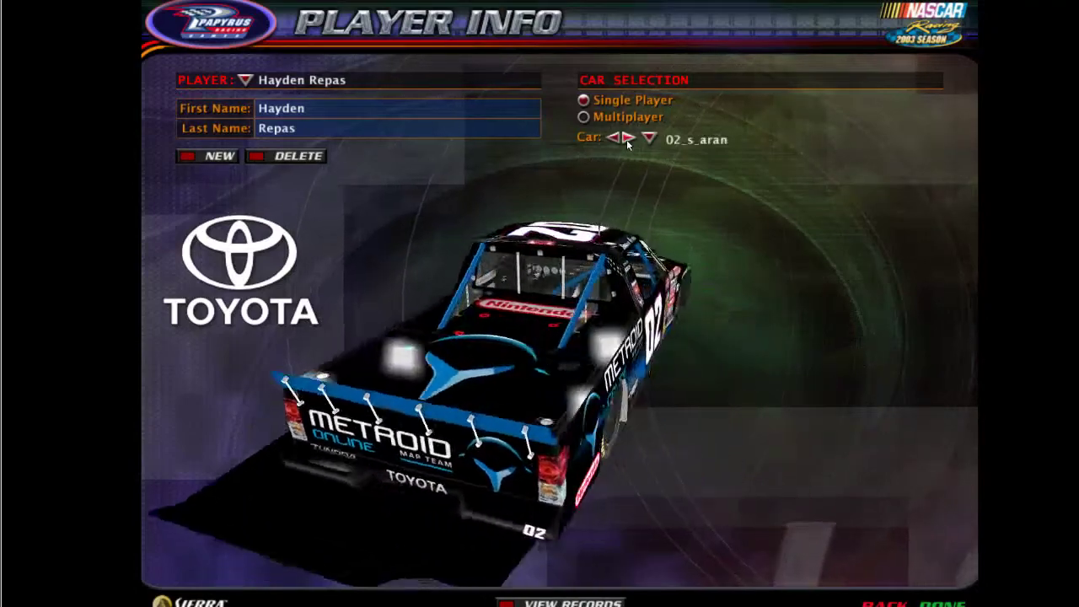
pyautogui.click(626, 139)
pyautogui.click(626, 139)
pyautogui.click(626, 140)
pyautogui.click(626, 139)
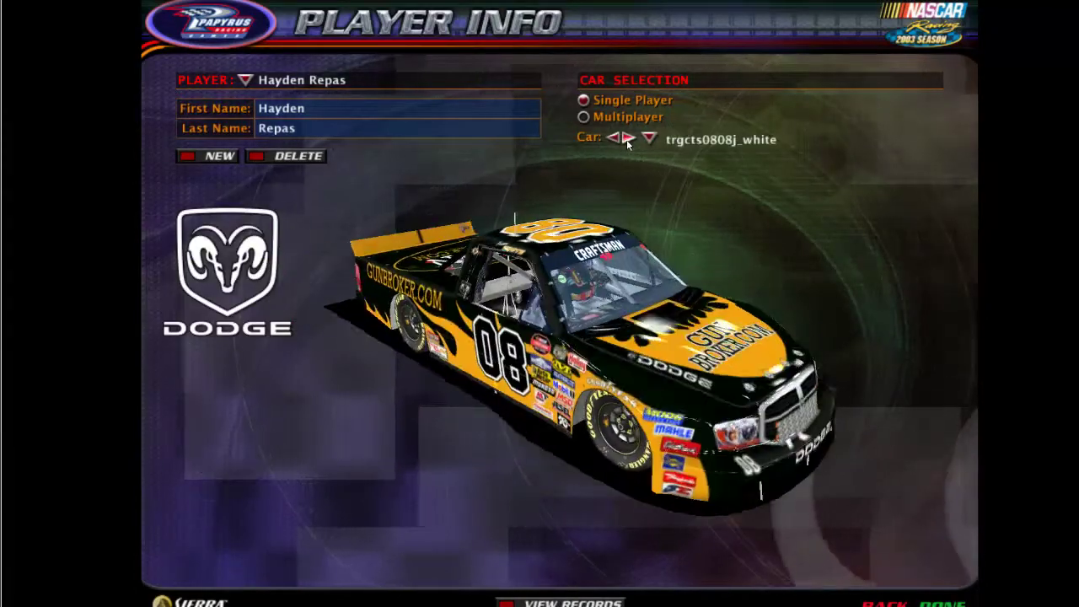
pyautogui.click(626, 139)
pyautogui.click(626, 139)
pyautogui.click(626, 139)
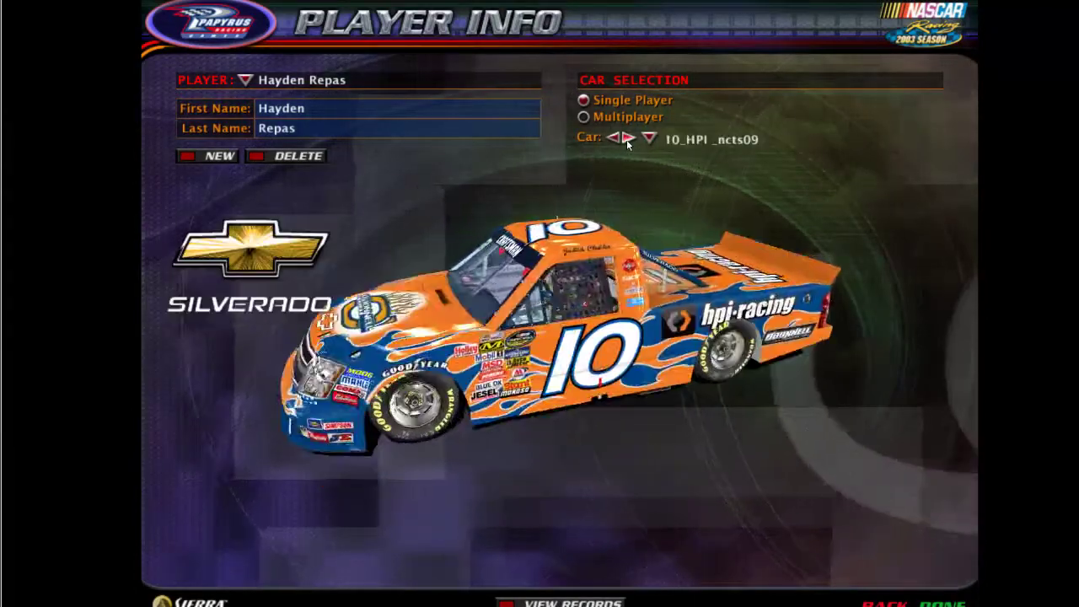
pyautogui.click(627, 139)
pyautogui.click(626, 139)
pyautogui.click(626, 139)
pyautogui.click(626, 139)
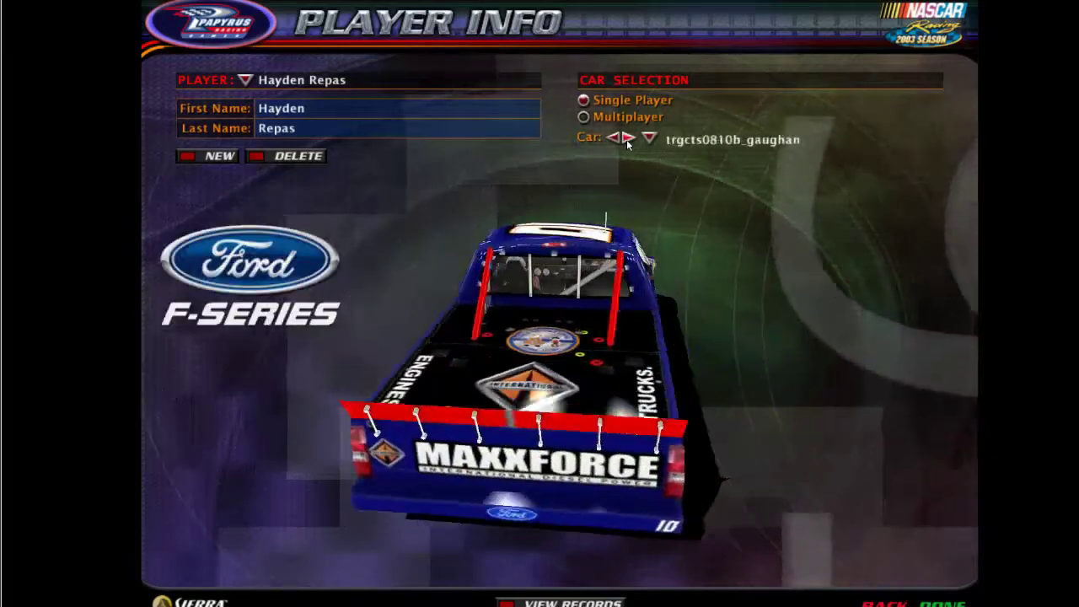
pyautogui.click(626, 139)
pyautogui.click(626, 139)
pyautogui.click(626, 139)
pyautogui.click(626, 139)
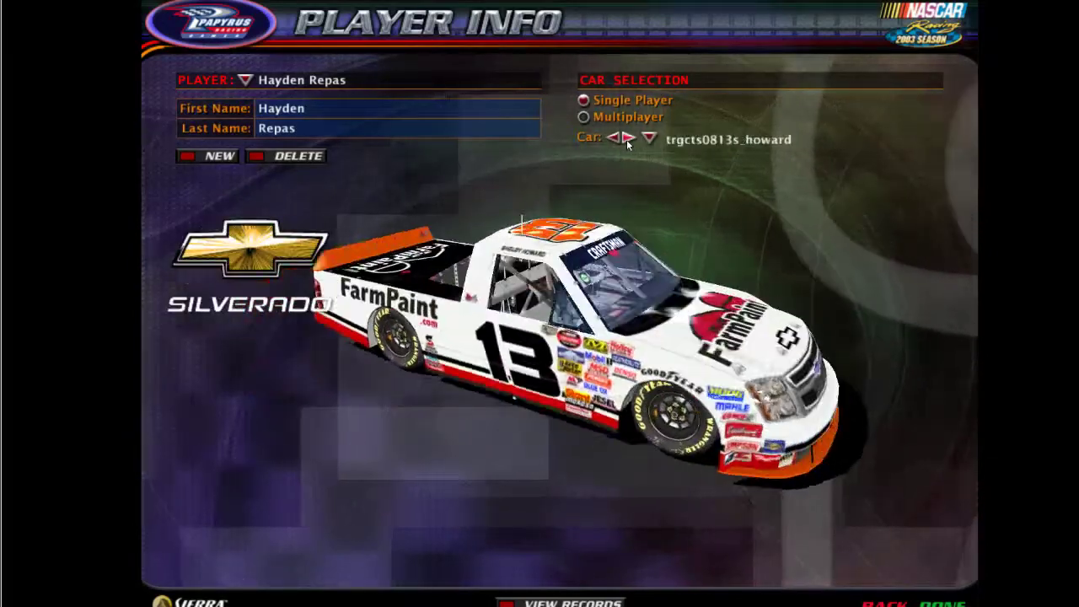
pyautogui.click(626, 139)
pyautogui.click(626, 139)
pyautogui.click(626, 139)
pyautogui.click(627, 139)
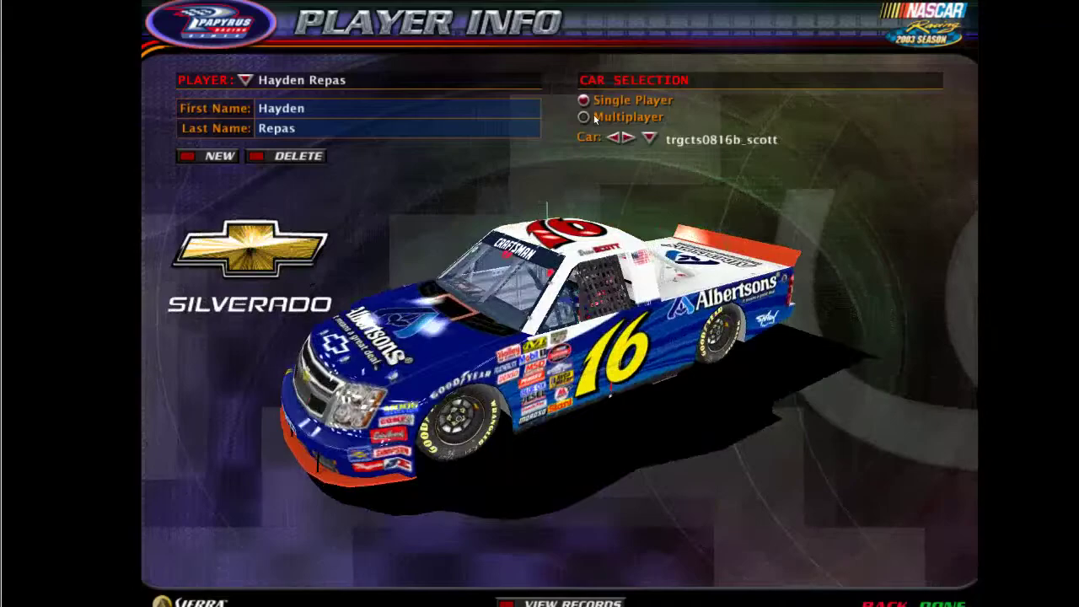
# Step: Switch the car selection to multiplayer and browse backward through its trucks, examining each paint scheme
pyautogui.click(595, 117)
pyautogui.click(615, 138)
pyautogui.click(615, 138)
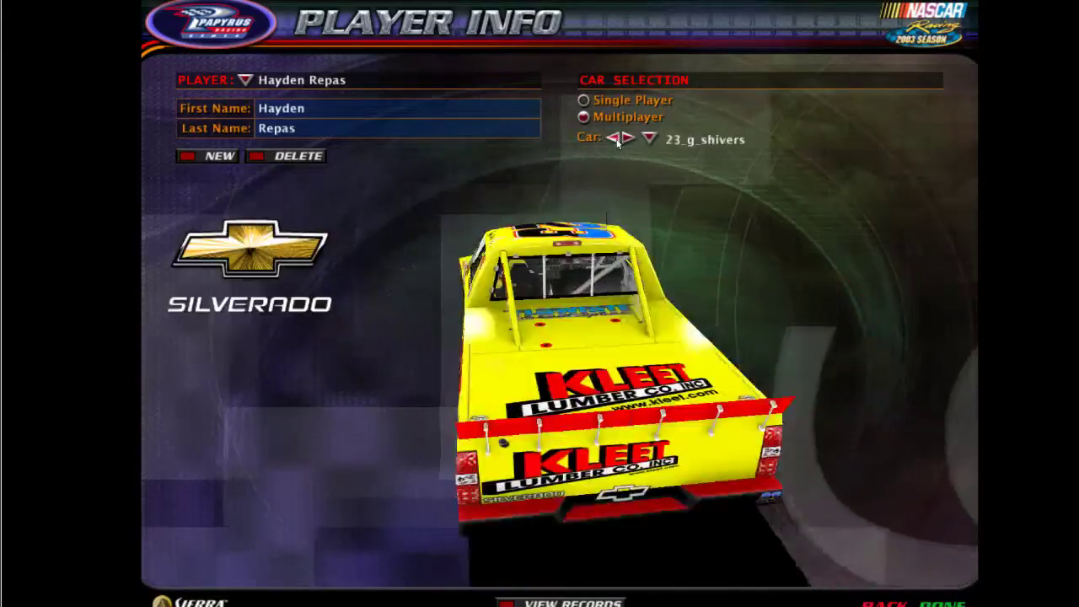
pyautogui.click(616, 140)
pyautogui.click(616, 140)
pyautogui.click(616, 140)
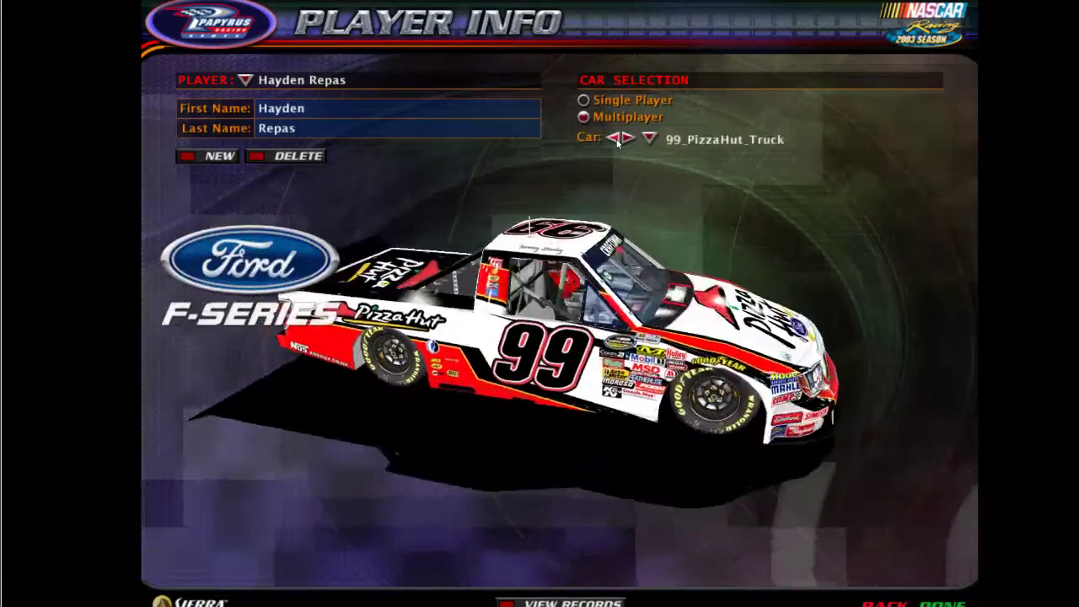
pyautogui.click(616, 140)
pyautogui.click(616, 140)
pyautogui.click(616, 140)
pyautogui.click(616, 140)
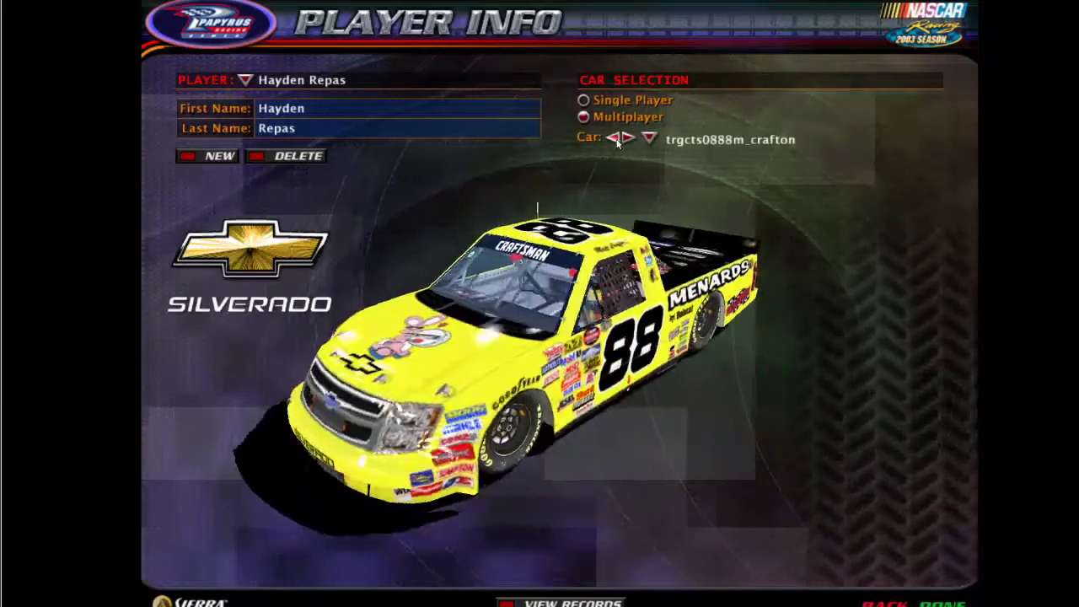
pyautogui.click(616, 140)
pyautogui.click(616, 140)
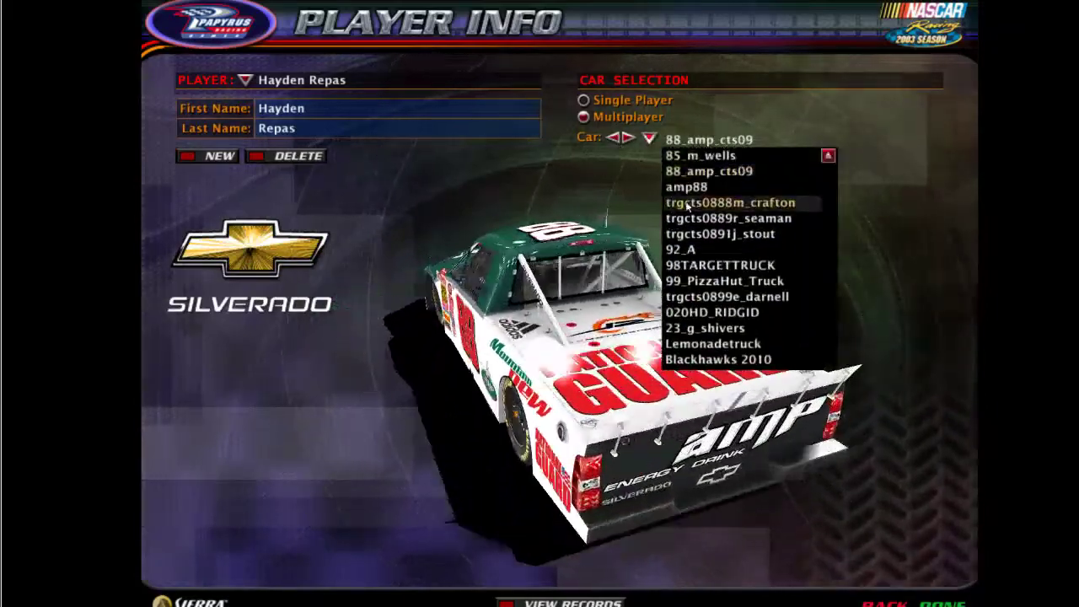
pyautogui.scroll(9, 687, 207)
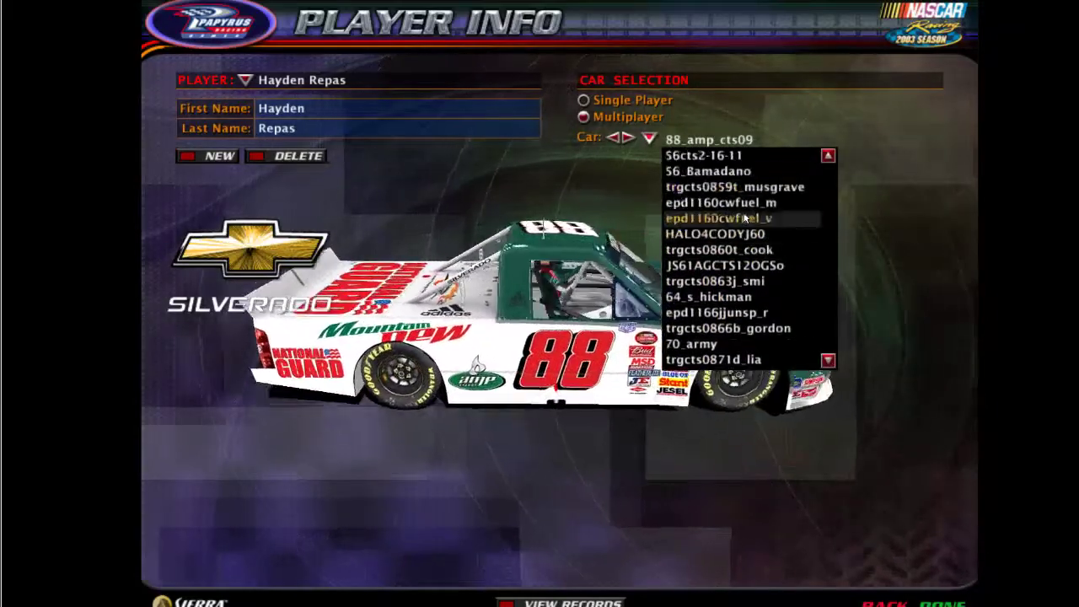
pyautogui.scroll(6, 744, 218)
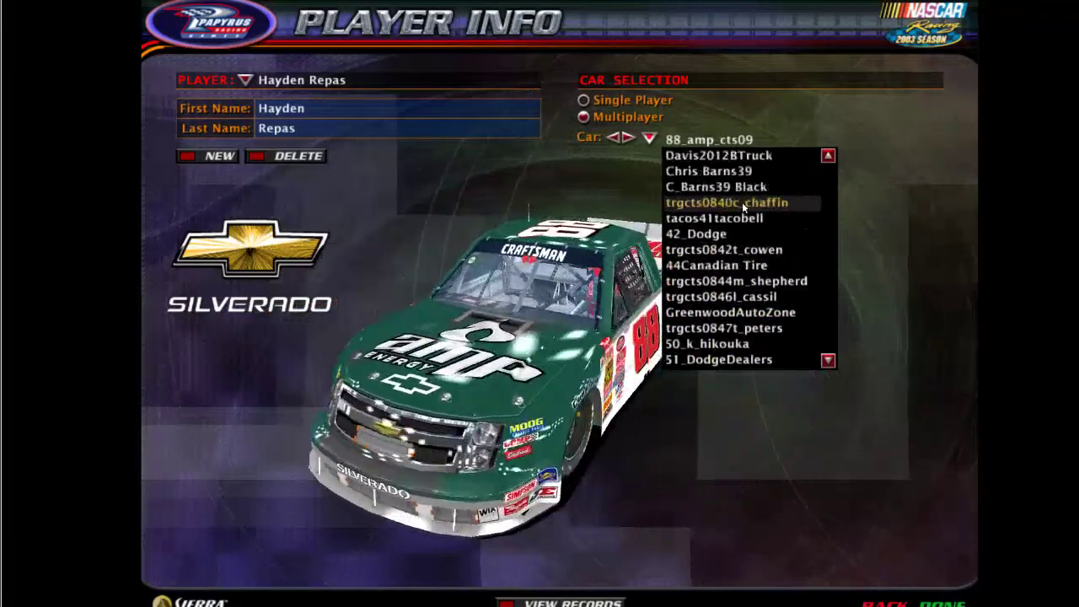
pyautogui.scroll(6, 742, 202)
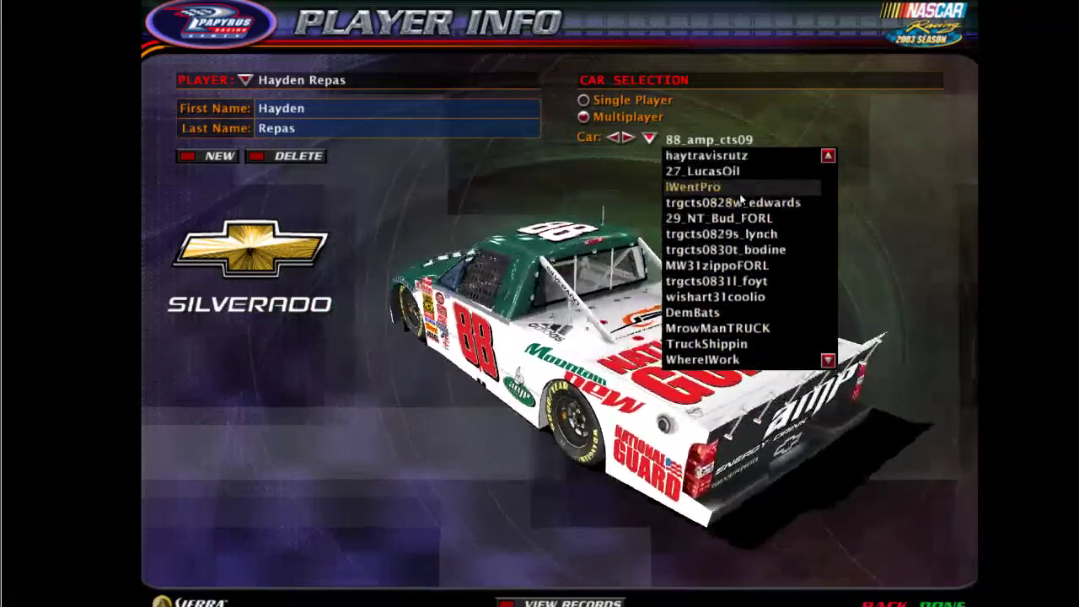
pyautogui.scroll(1, 740, 198)
pyautogui.click(725, 202)
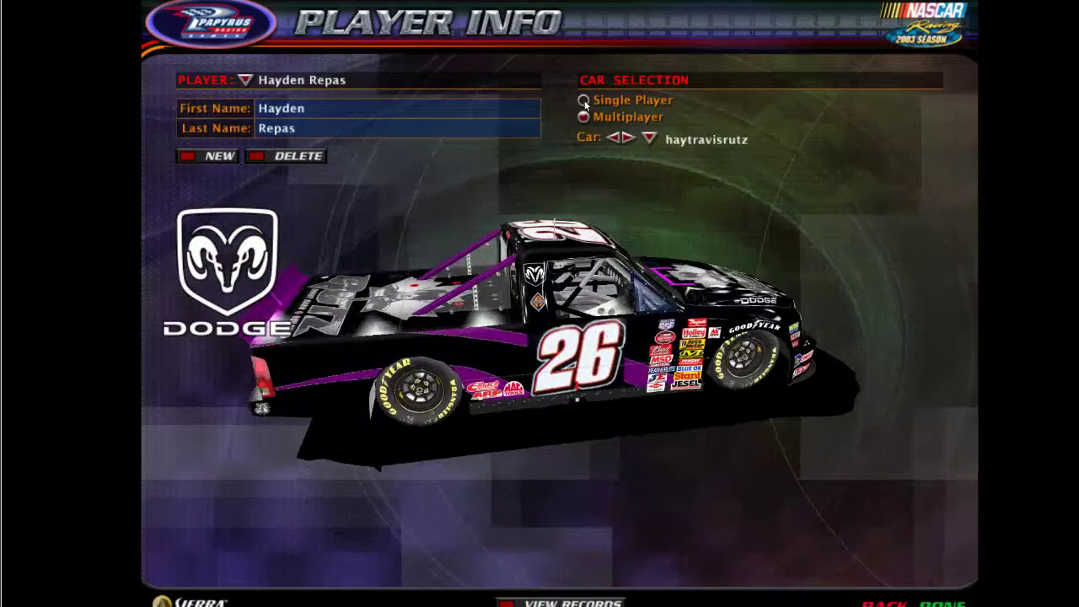
# Step: Choose the haytravisrutz truck as the single-player car too, and save the player info
pyautogui.click(584, 101)
pyautogui.click(670, 141)
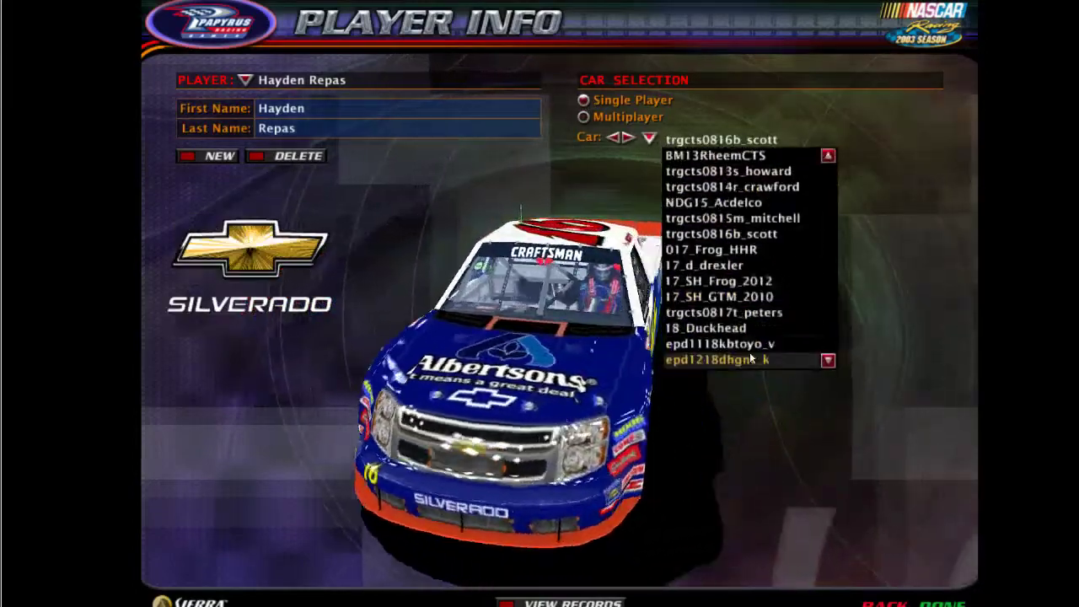
pyautogui.scroll(-5, 753, 354)
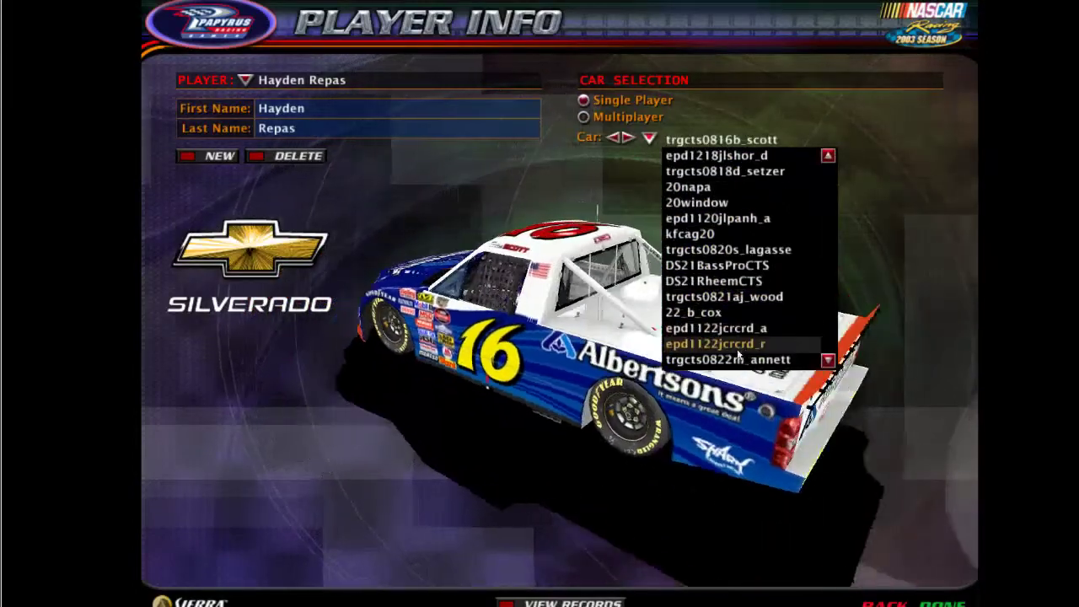
pyautogui.scroll(-5, 738, 354)
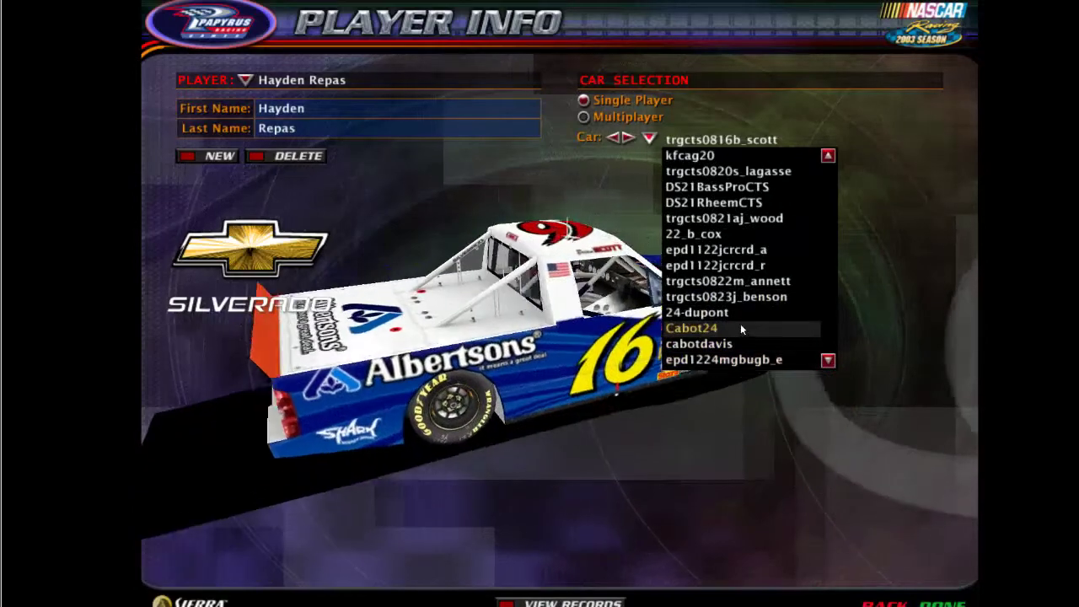
pyautogui.scroll(-5, 727, 342)
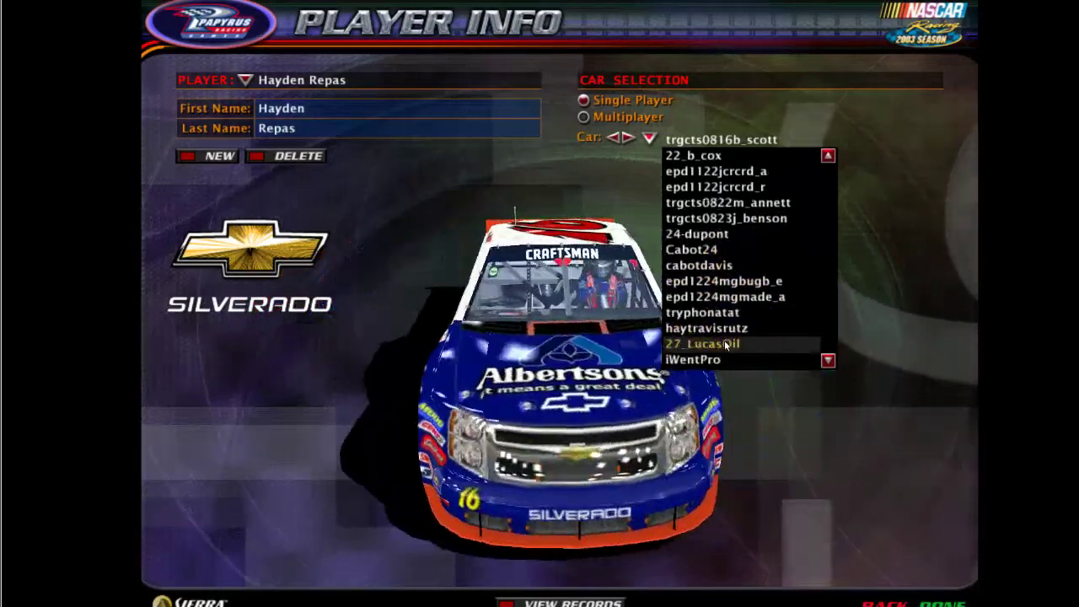
pyautogui.scroll(-2, 725, 342)
pyautogui.click(712, 296)
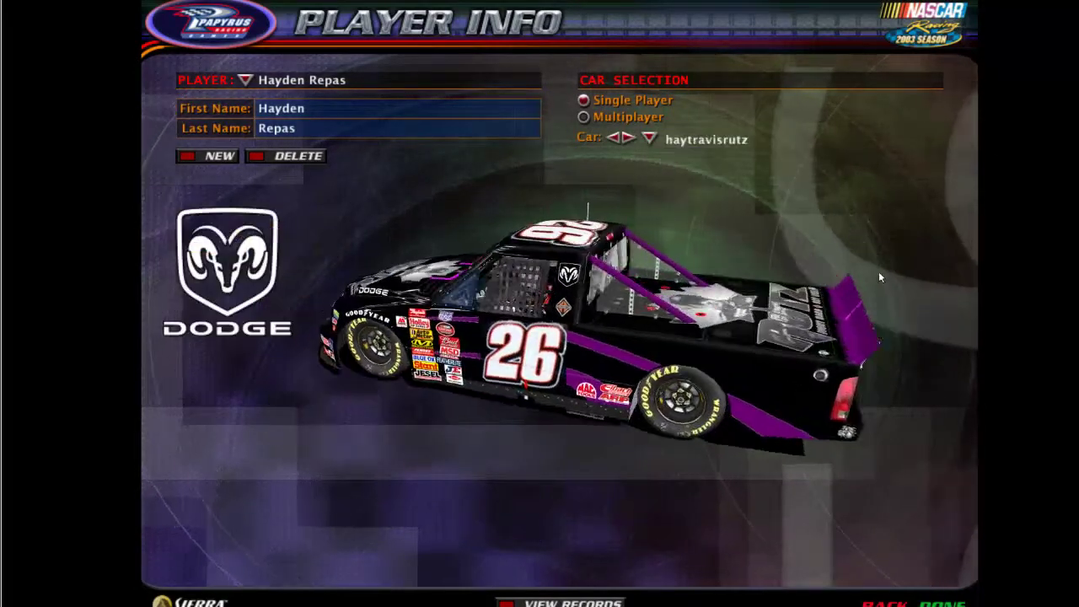
pyautogui.click(938, 602)
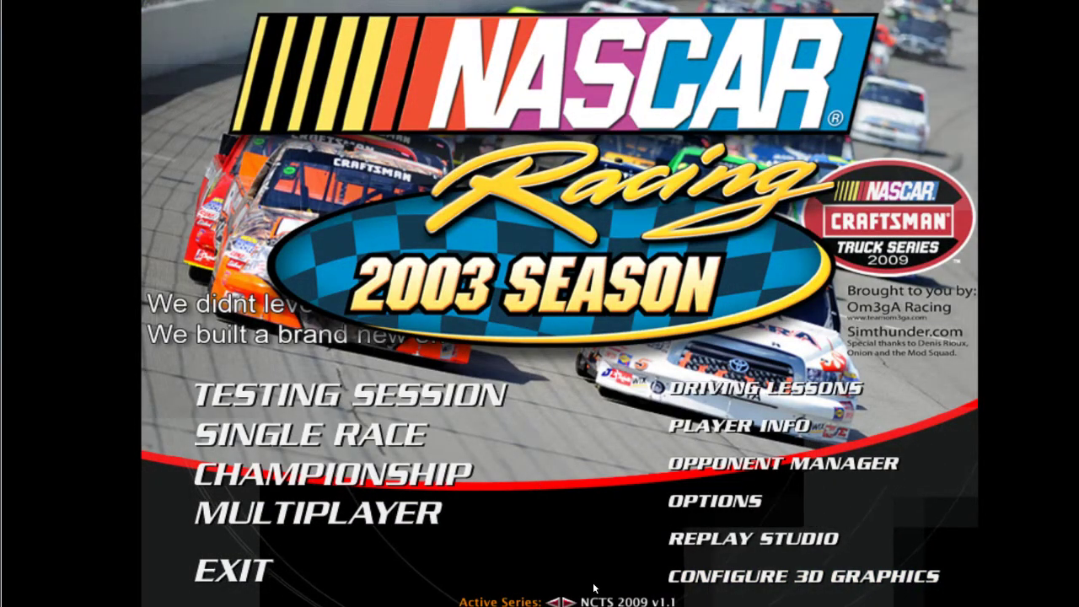
# Step: Cycle the active series two entries onward from NCTS 2009 v1.1
pyautogui.click(568, 602)
pyautogui.click(568, 602)
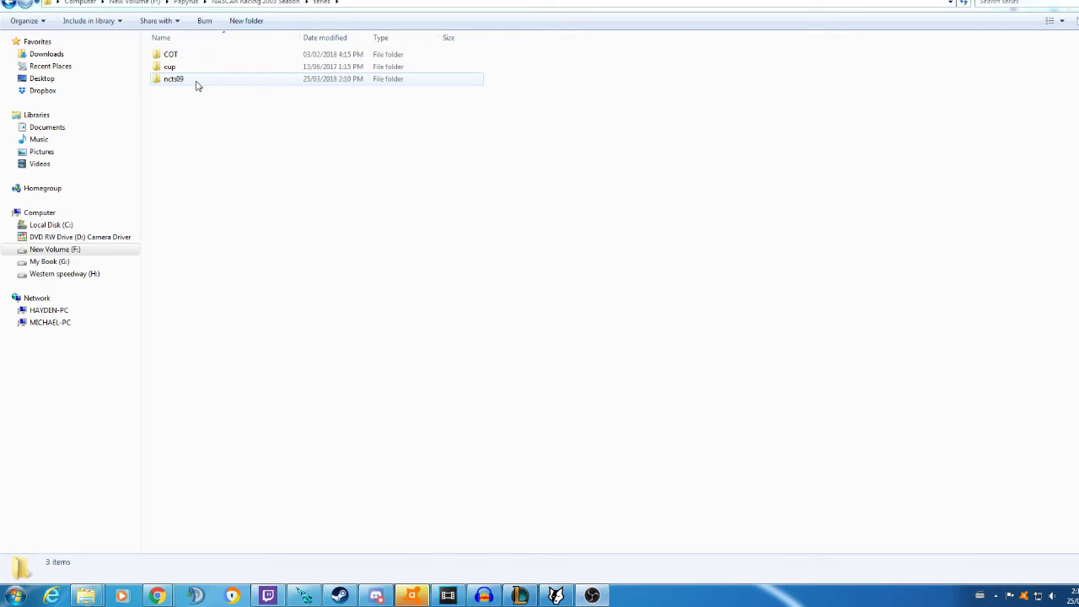
# Step: Open the cars folder inside ncts09 and look through its .cts.car files, returning to the ncts09 folder
pyautogui.doubleClick(197, 86)
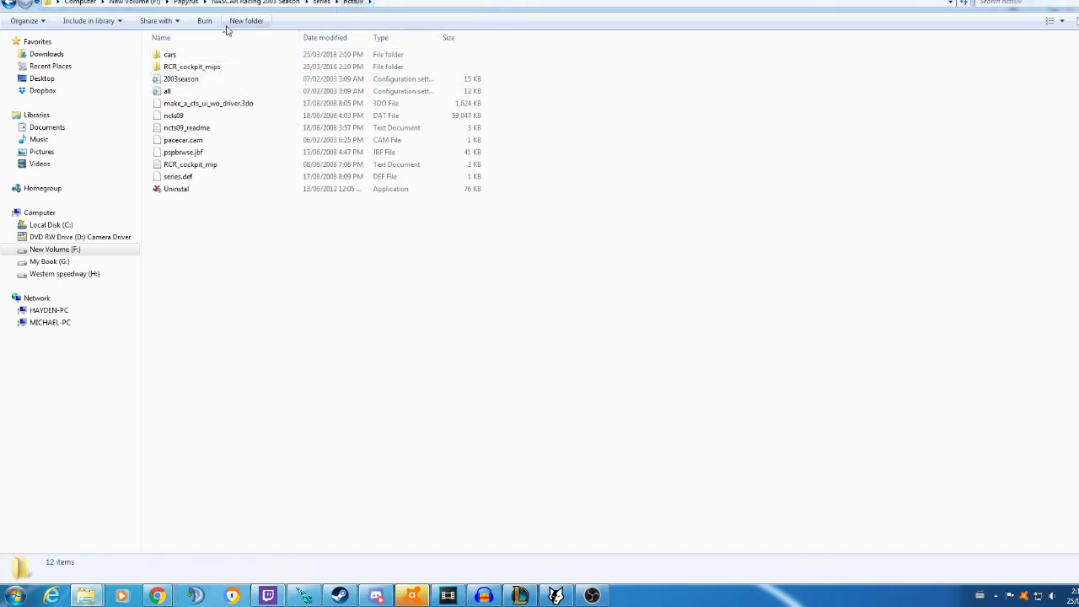
pyautogui.doubleClick(191, 56)
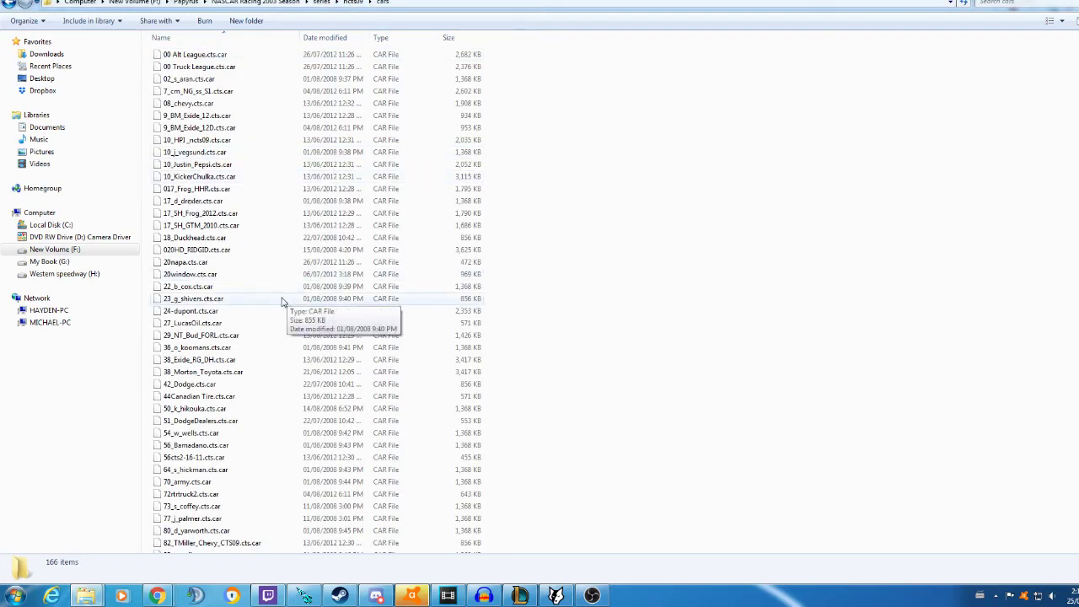
pyautogui.scroll(-5, 503, 404)
pyautogui.scroll(3, 528, 409)
pyautogui.scroll(2, 521, 395)
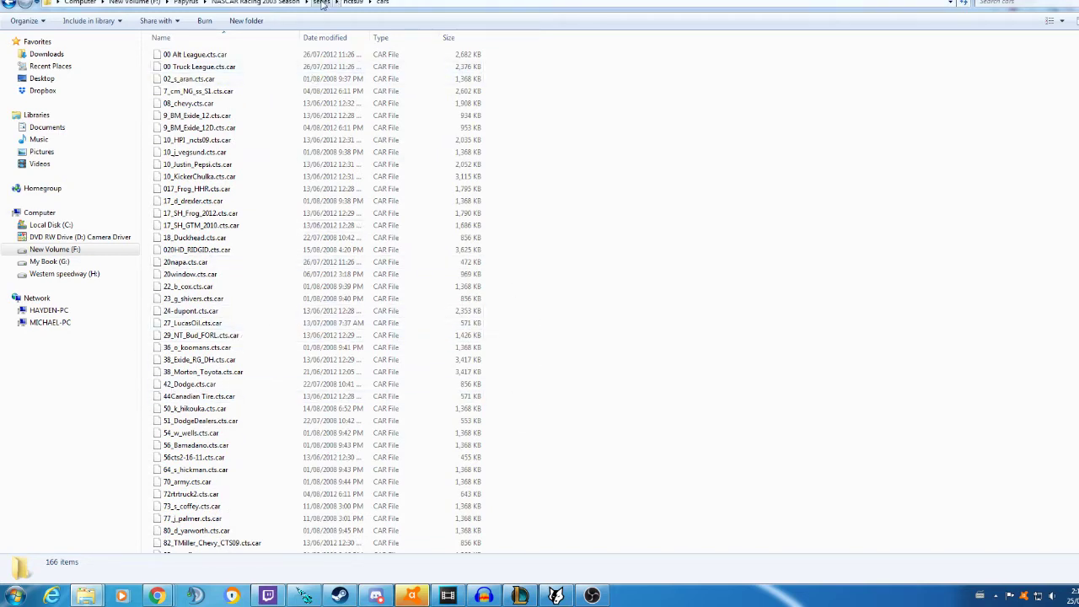
pyautogui.click(349, 2)
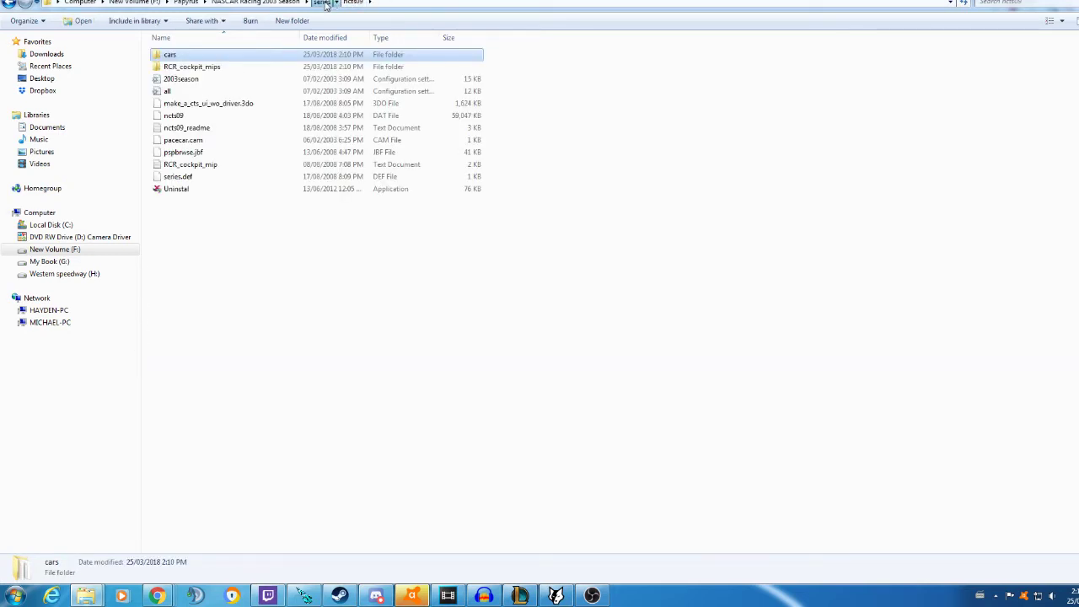
# Step: View the car files in the cars folders of the cup and COT series, returning to the NASCAR Racing 2003 Season folder
pyautogui.click(322, 3)
pyautogui.doubleClick(188, 67)
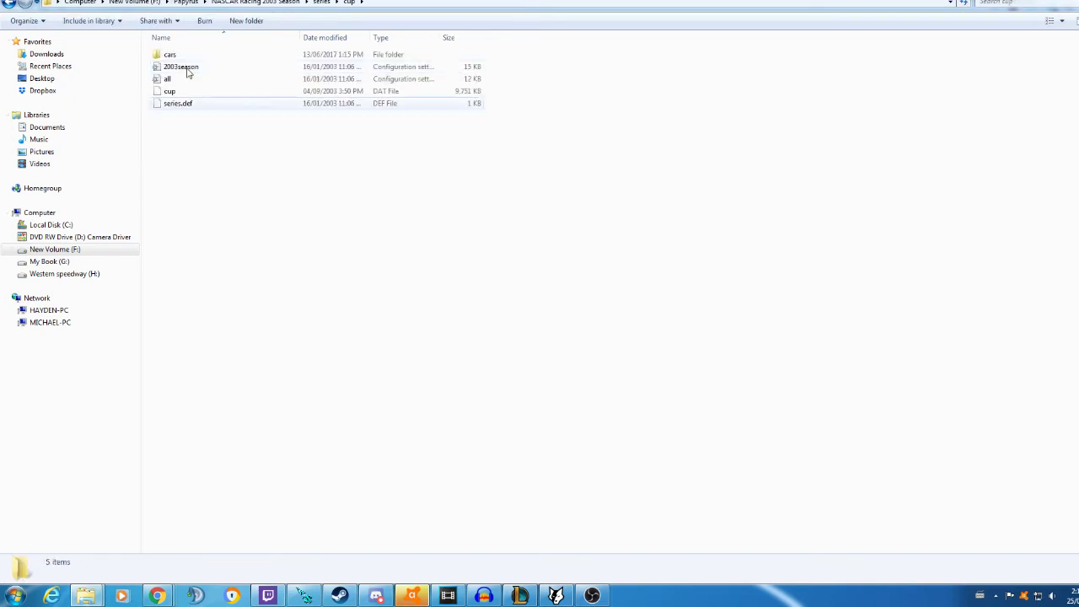
pyautogui.doubleClick(173, 56)
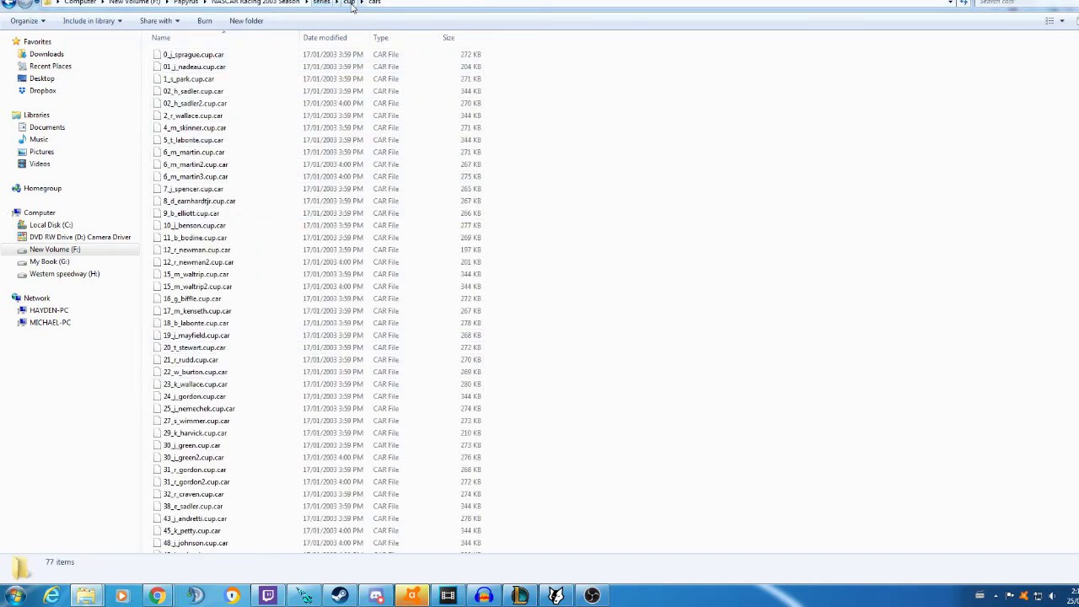
pyautogui.click(324, 3)
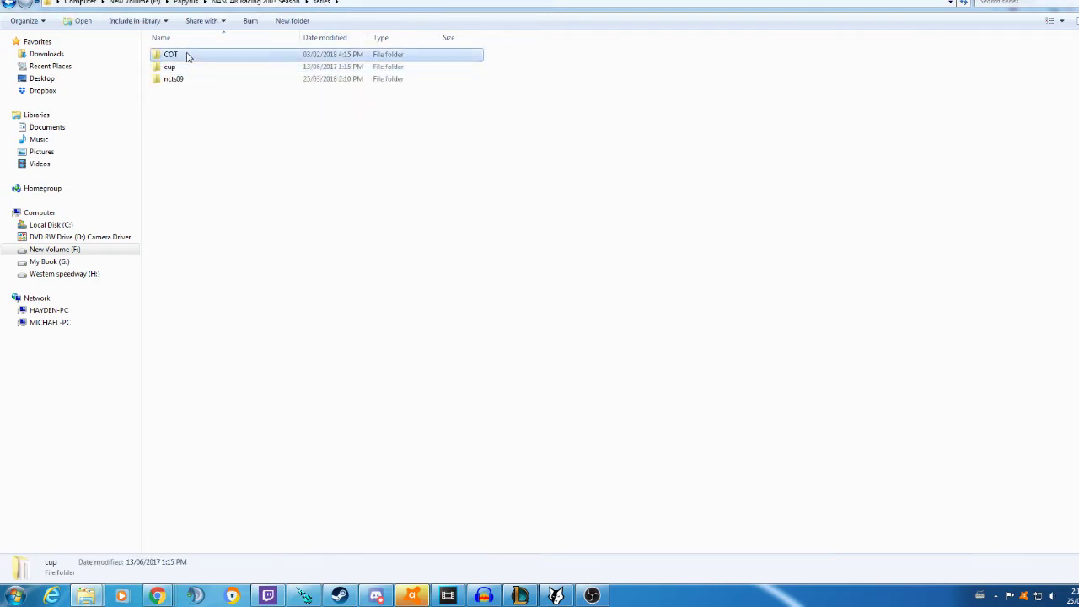
pyautogui.doubleClick(188, 54)
pyautogui.doubleClick(170, 56)
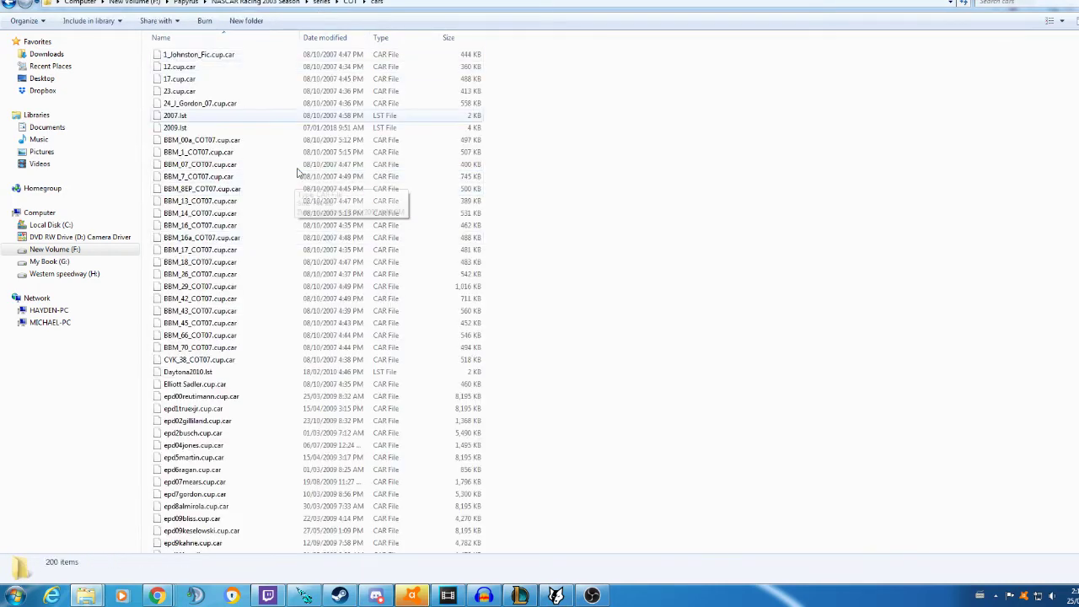
pyautogui.click(322, 3)
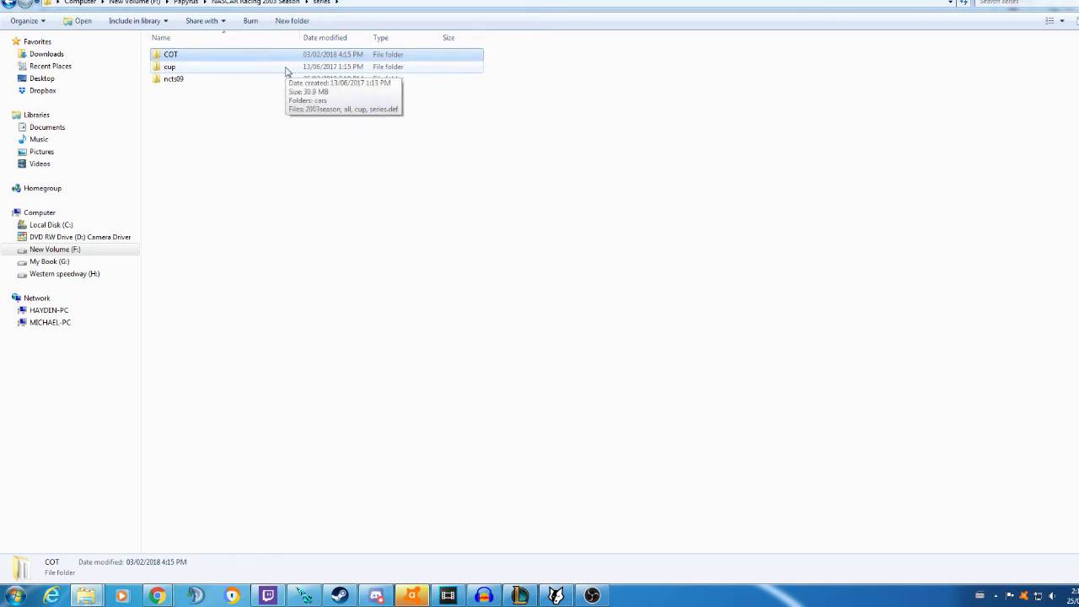
pyautogui.click(262, 4)
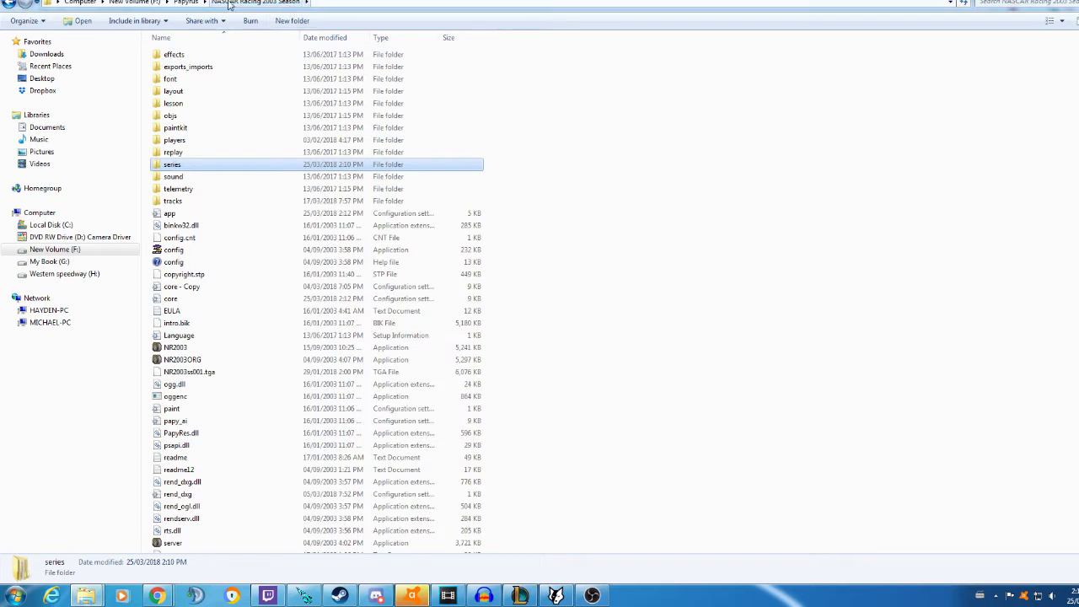
# Step: Switch to the New folder window on the C: drive and copy the Talladega 2007 FORL COY folder
pyautogui.moveTo(85, 595)
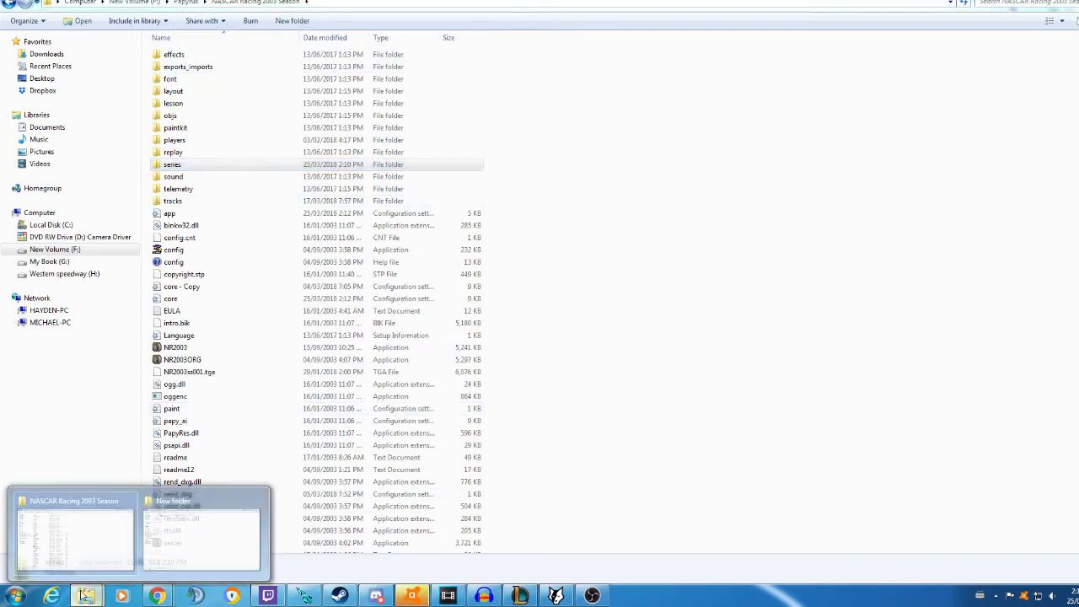
pyautogui.click(185, 548)
pyautogui.click(228, 98)
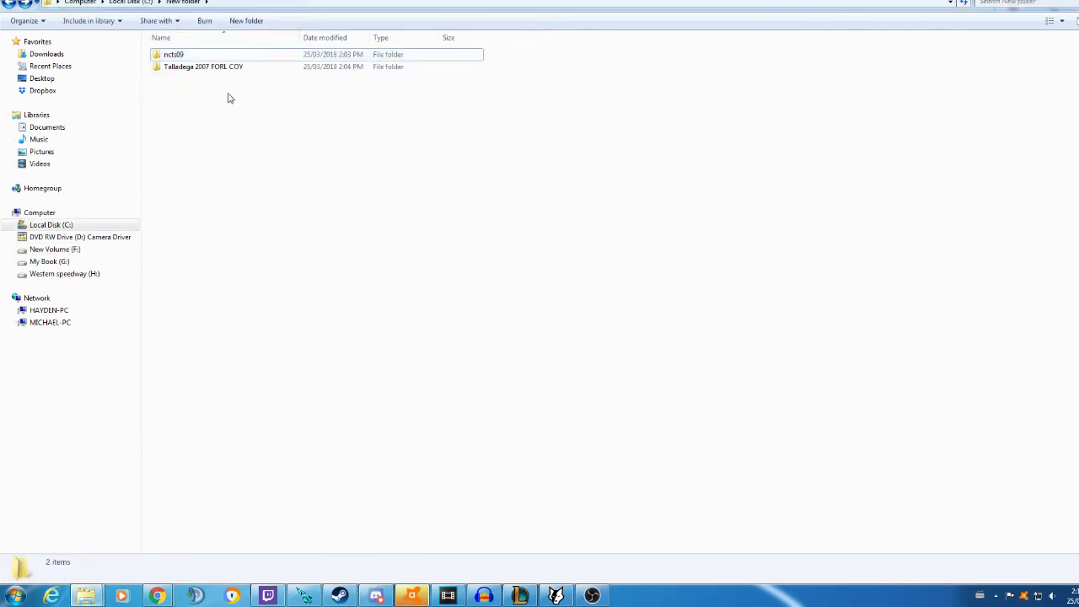
pyautogui.moveTo(205, 109); pyautogui.dragTo(210, 77)
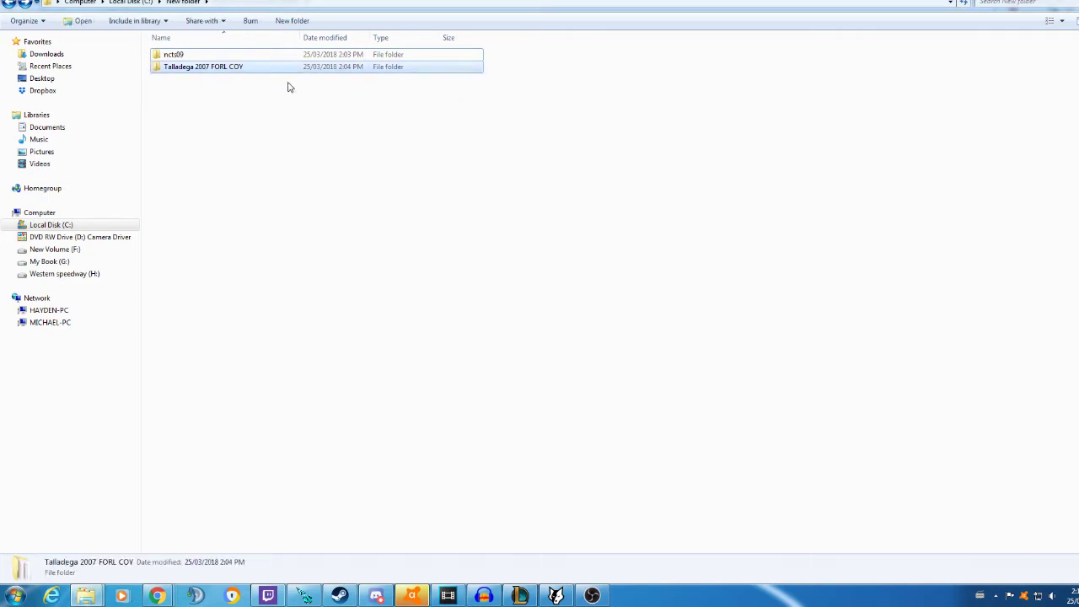
pyautogui.rightClick(223, 69)
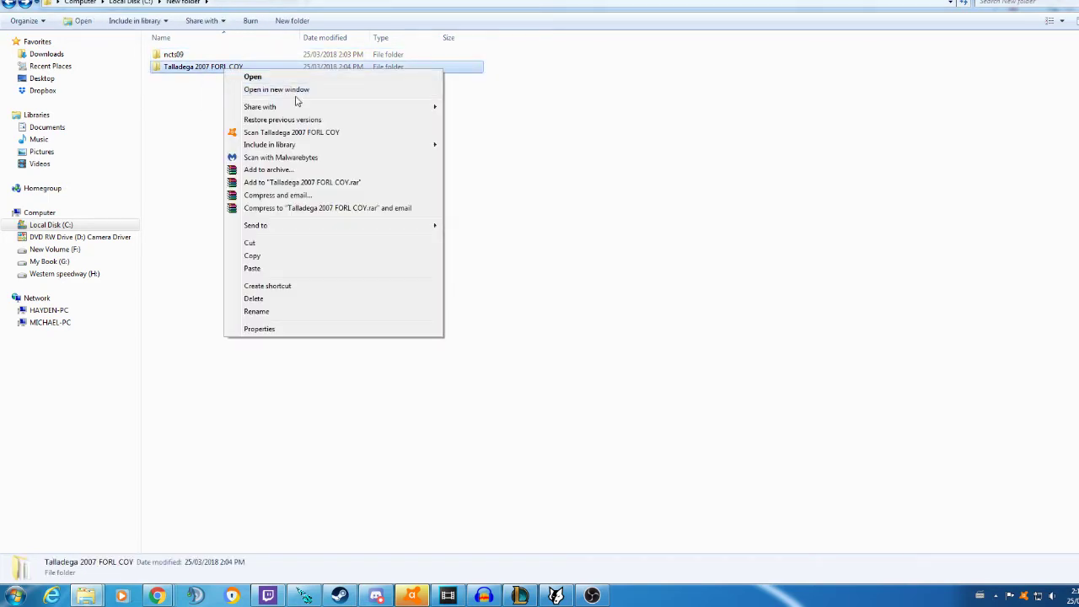
pyautogui.click(271, 256)
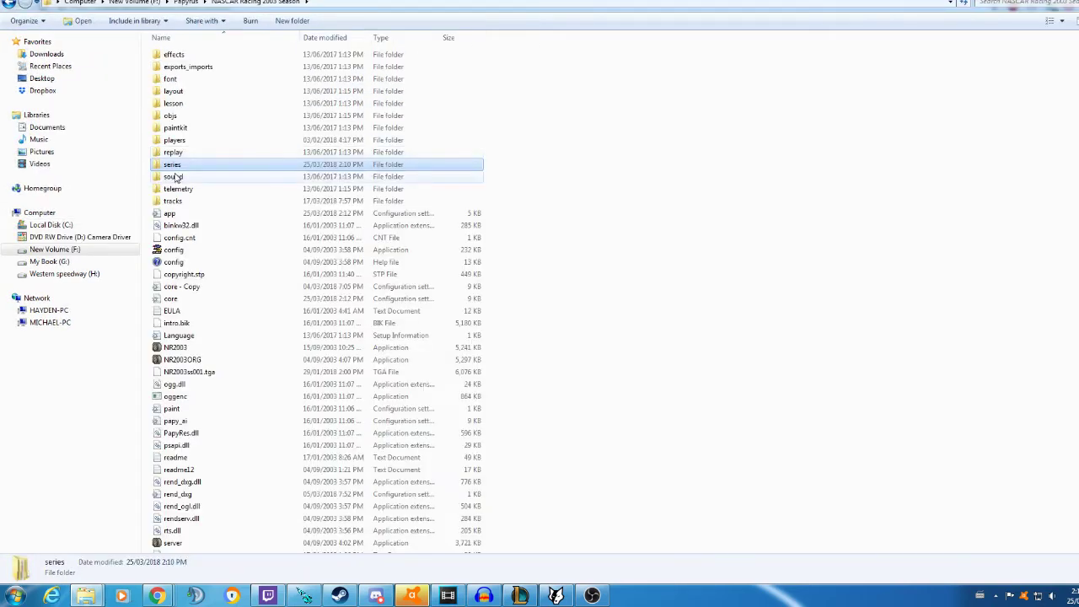
# Step: Paste the Talladega 2007 FORL COY folder into the tracks folder of NASCAR Racing 2003 Season
pyautogui.click(734, 159)
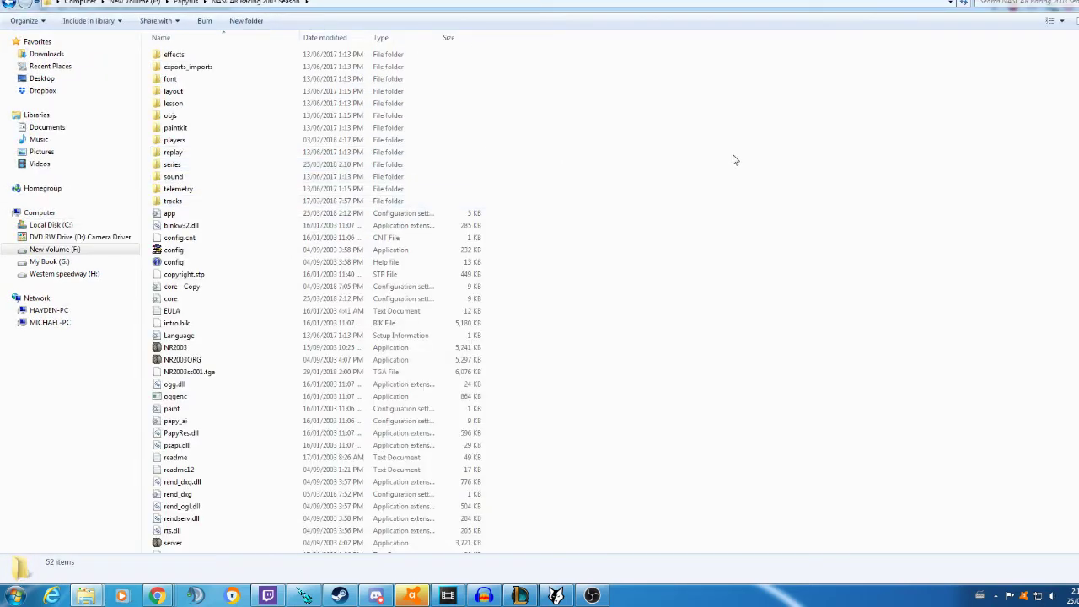
pyautogui.doubleClick(172, 201)
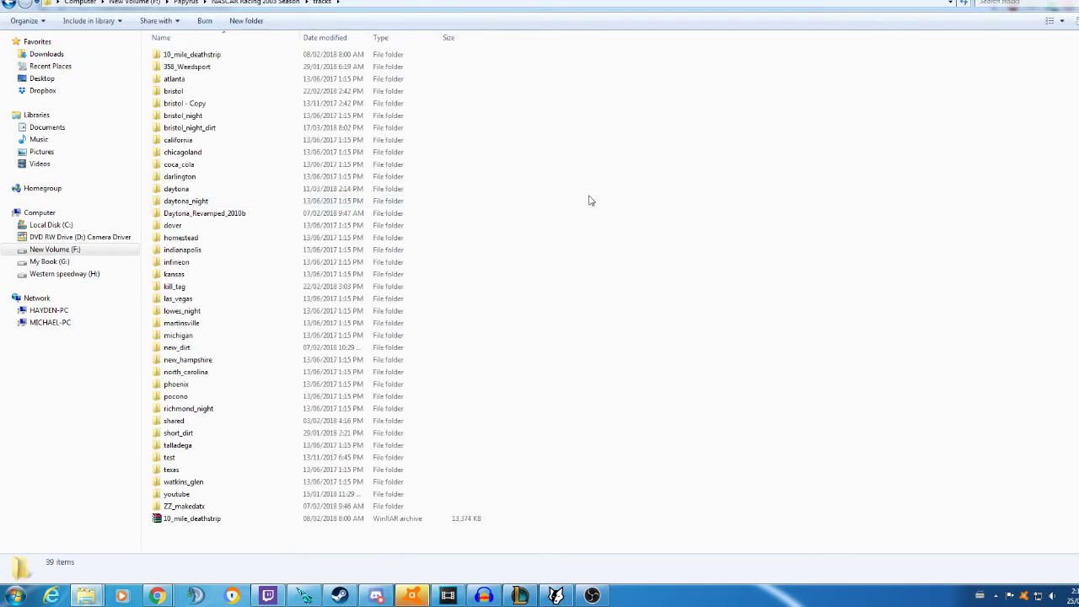
pyautogui.rightClick(673, 160)
pyautogui.click(720, 237)
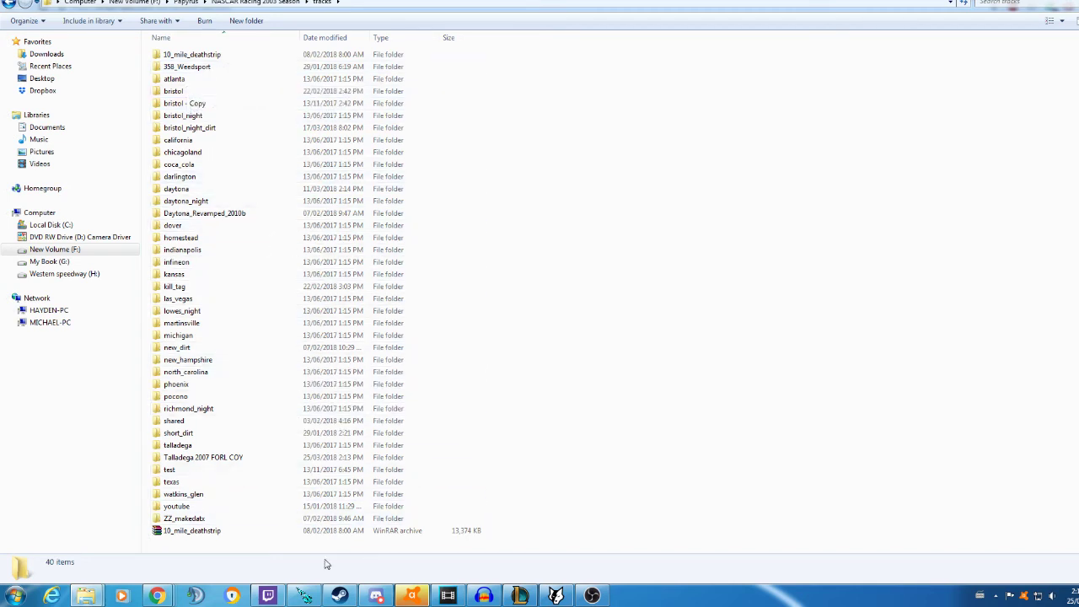
# Step: Launch NASCAR Racing 2003 Season and change the active series from NASCAR Cup to NCTS 2009 v1.1
pyautogui.click(13, 597)
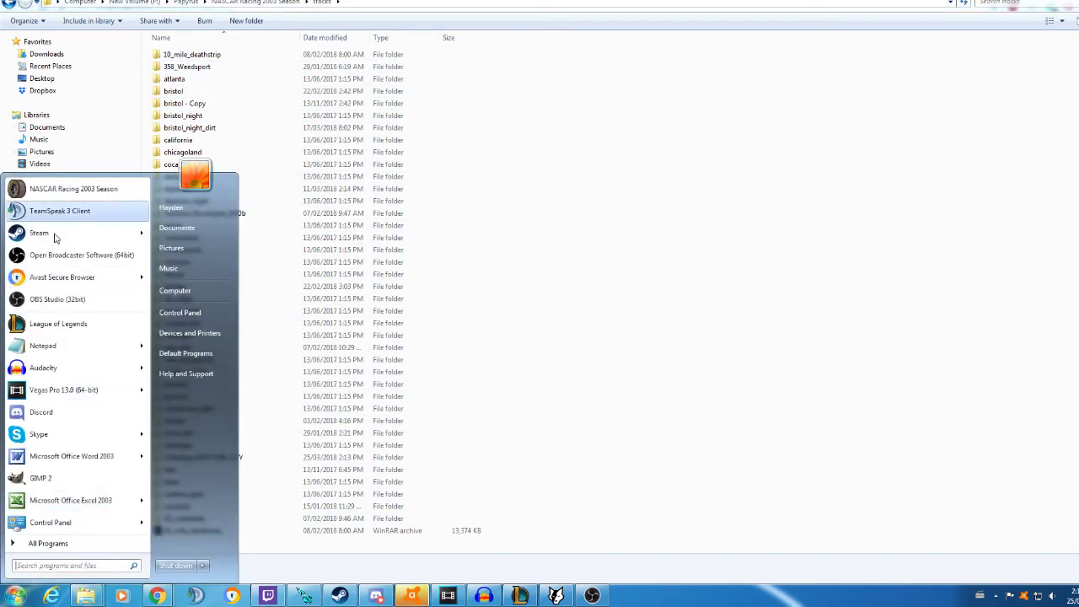
pyautogui.click(183, 205)
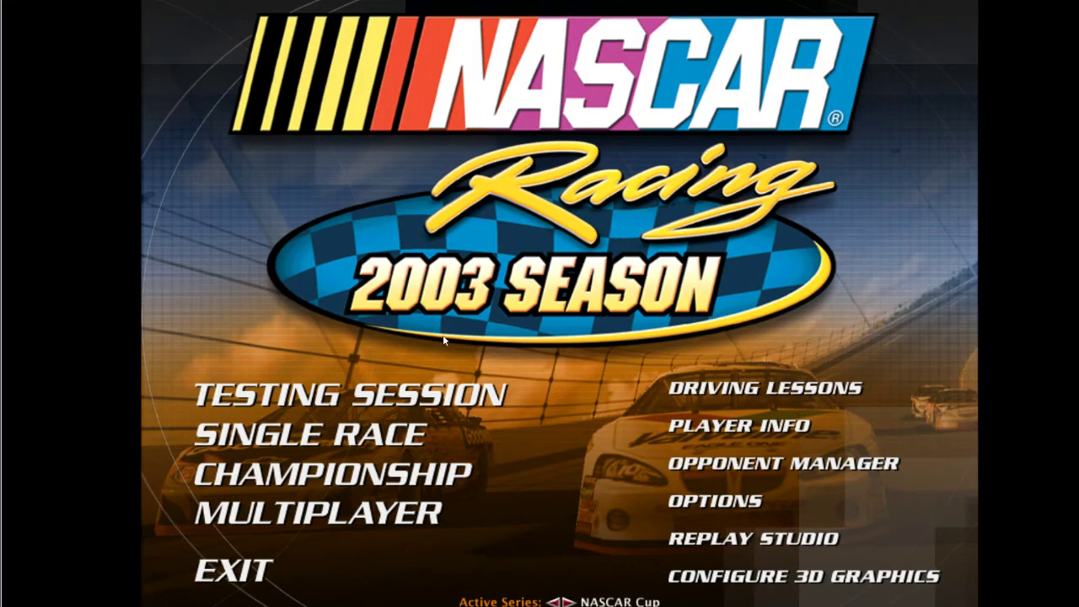
pyautogui.click(568, 601)
pyautogui.click(568, 601)
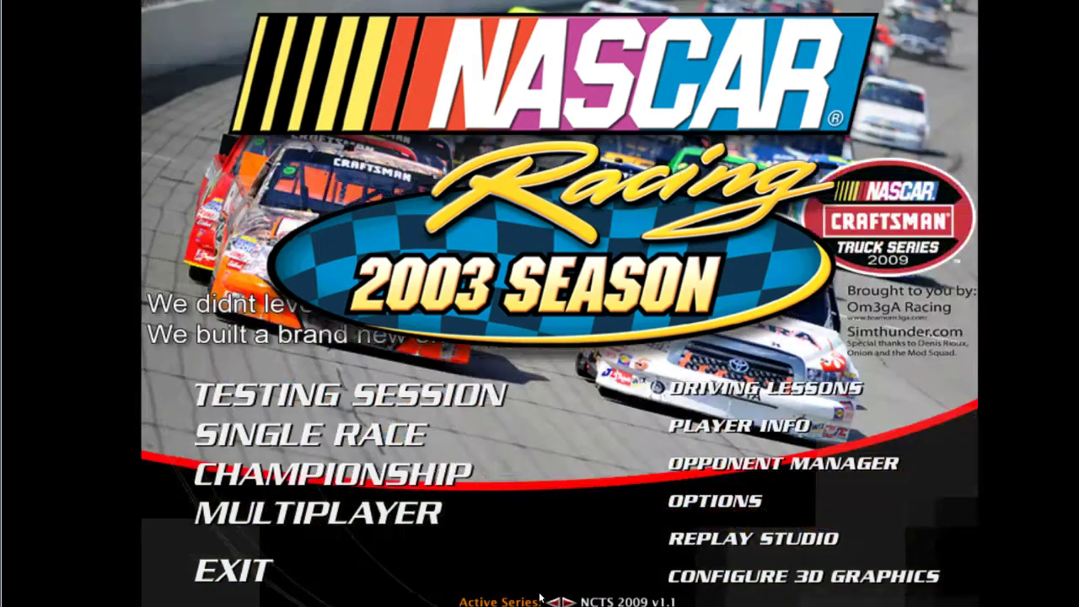
# Step: Set up a single race on the Talladega FORL 2007 COY track and continue to load it
pyautogui.click(354, 436)
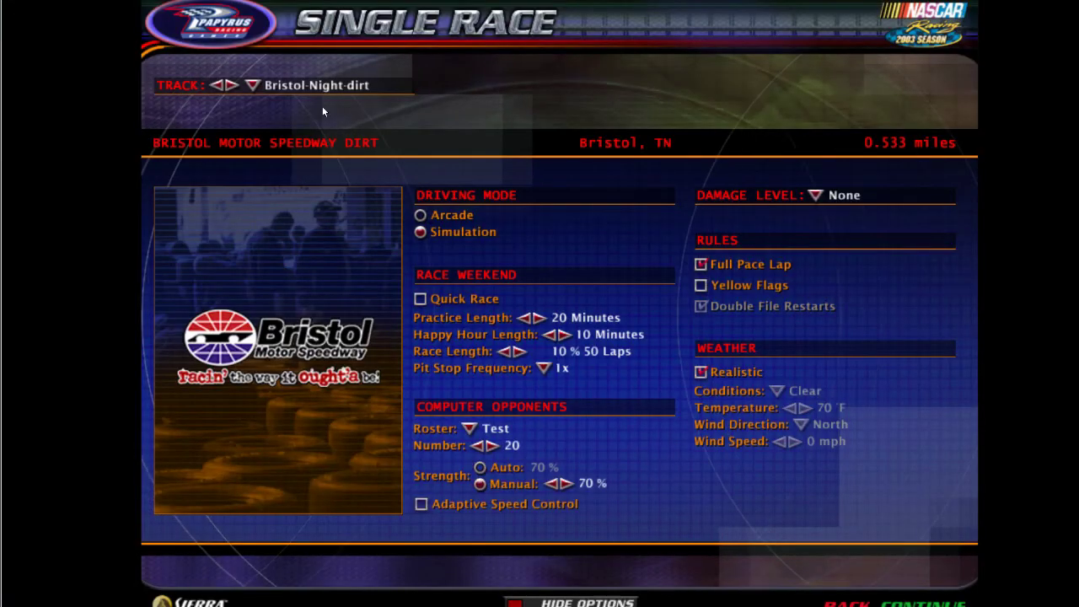
pyautogui.click(319, 86)
pyautogui.scroll(-2, 337, 438)
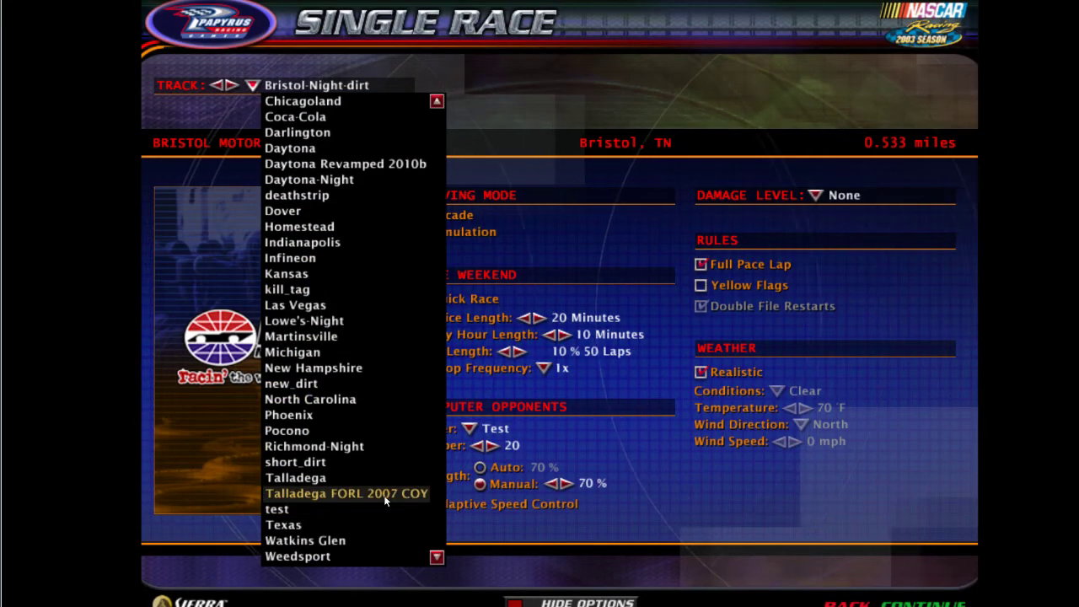
pyautogui.click(385, 497)
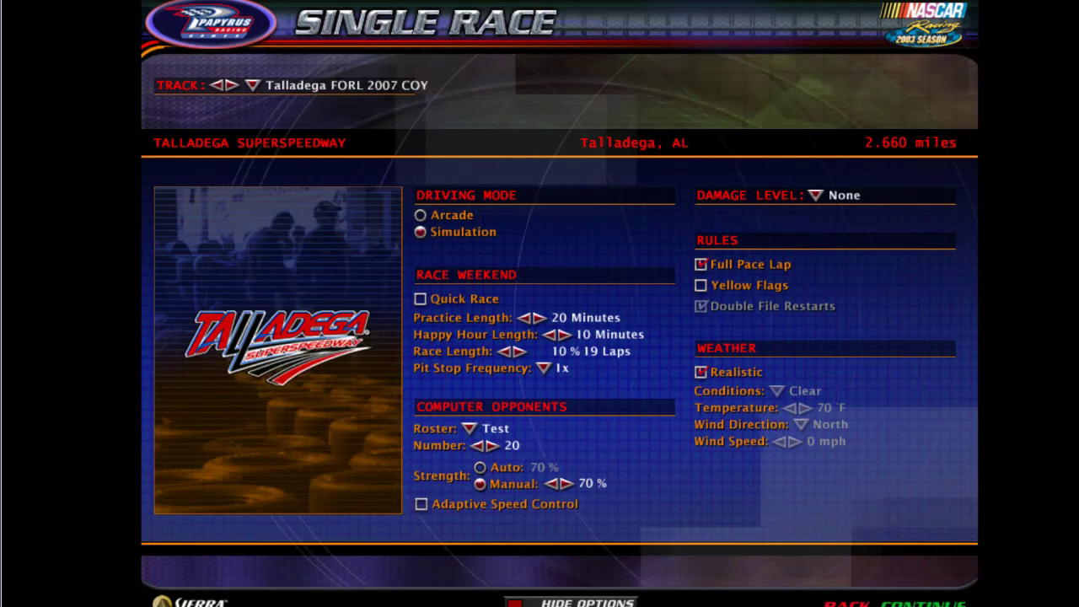
pyautogui.click(941, 602)
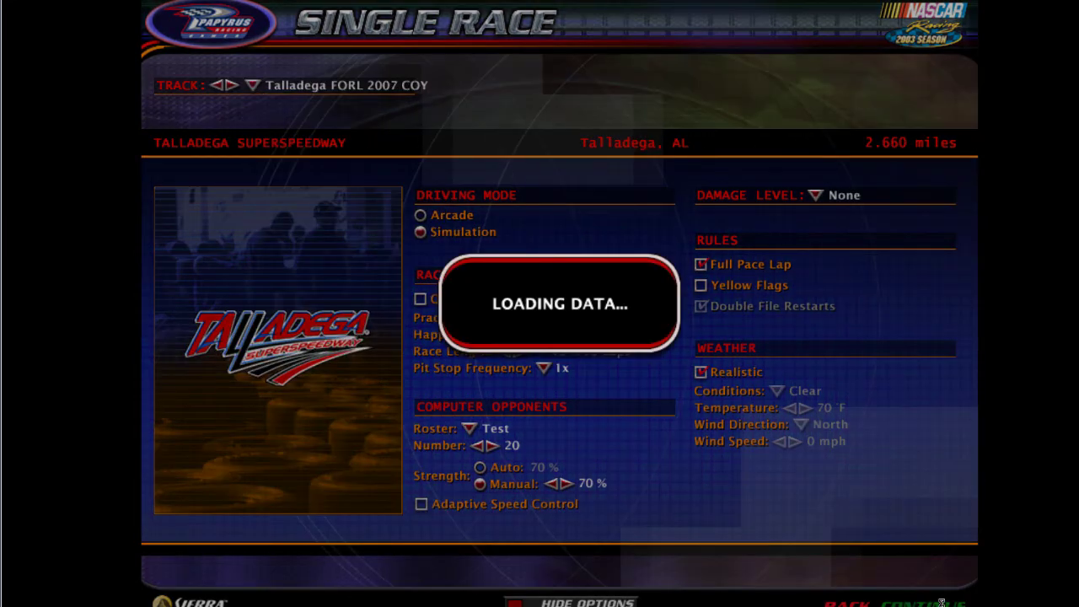